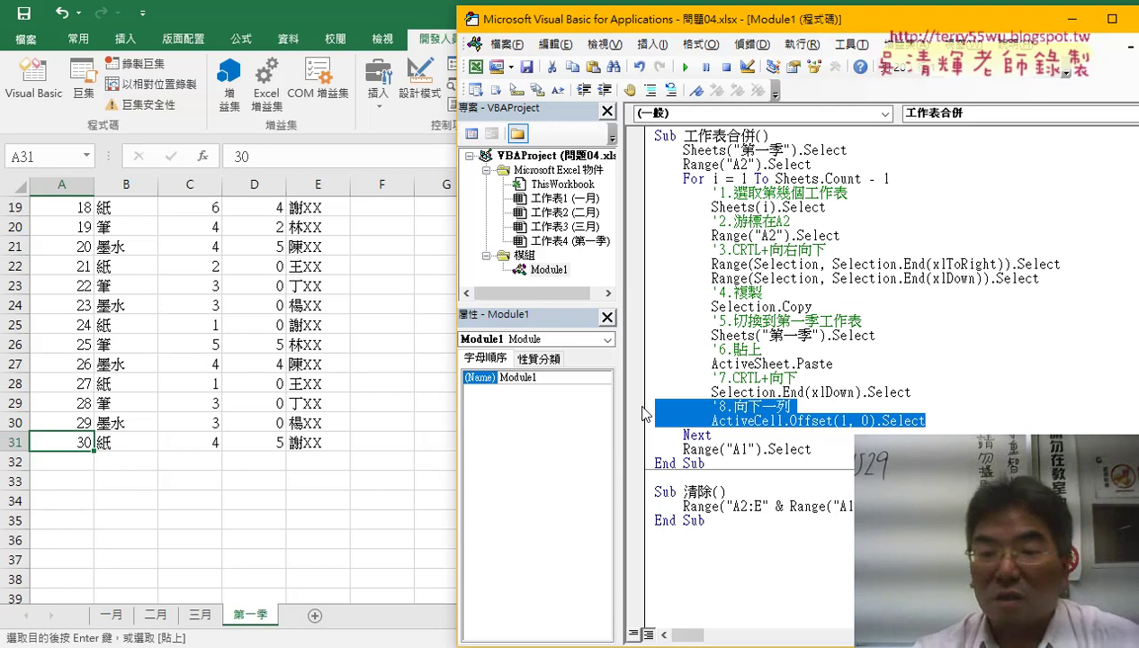
Delete the Next and Range("A1").Select lines, then the Sheets("第一季"), Range("A2") and For lines.
left_click_drag(812, 449, 639, 428)
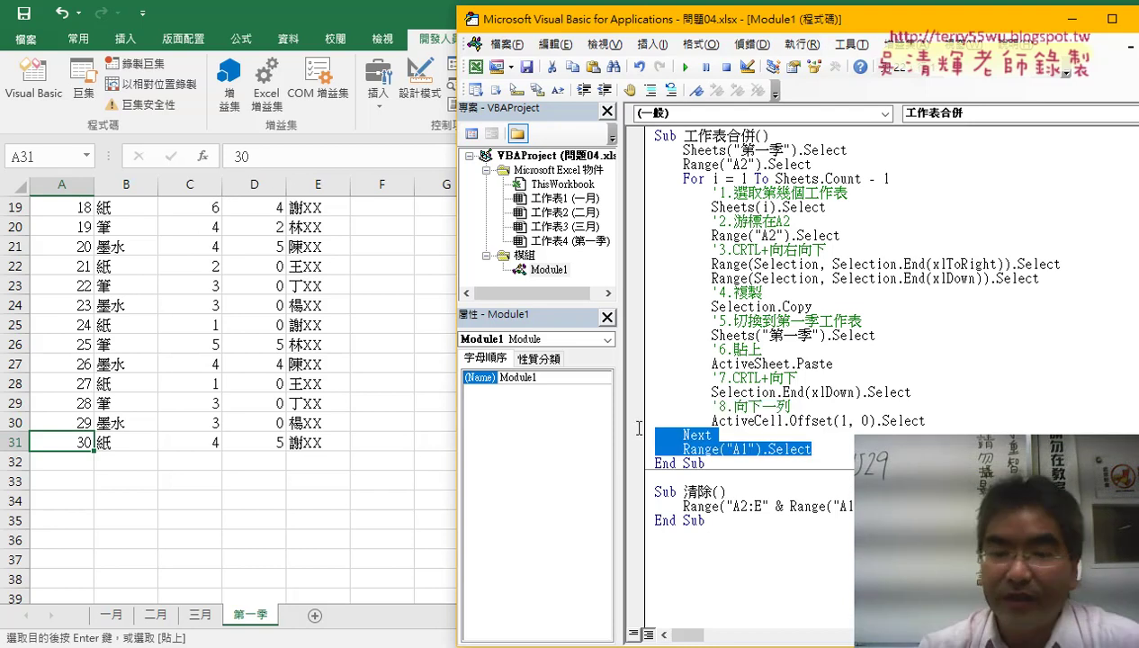
key("Delete")
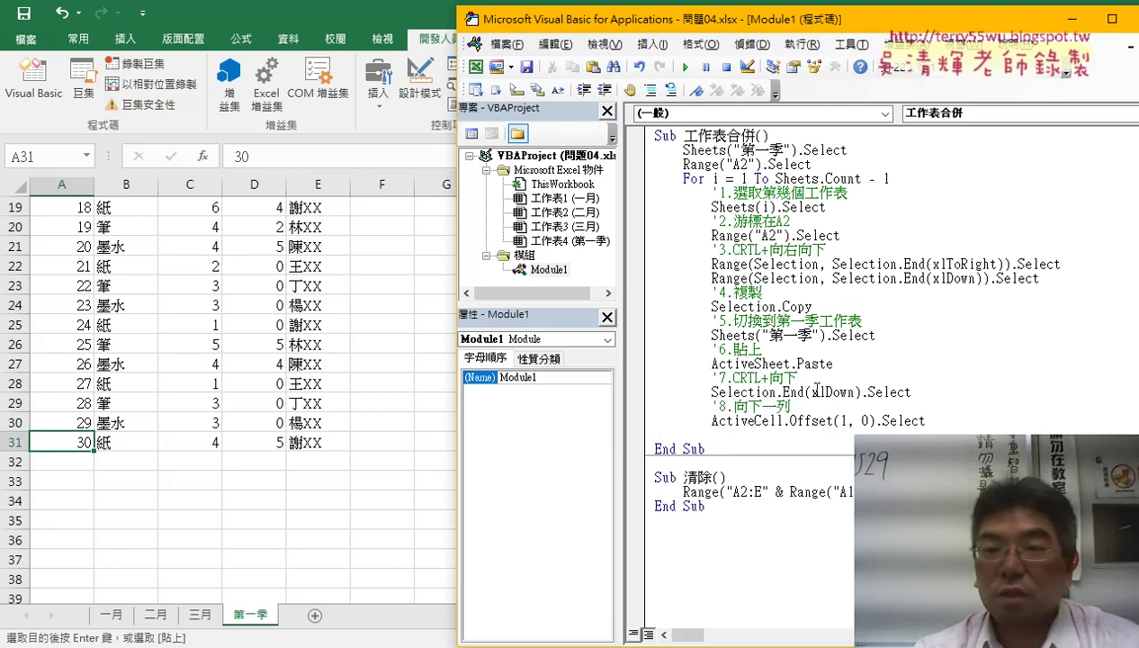
mouse_move(890, 178)
left_mouse_down()
mouse_move(740, 179)
mouse_move(651, 150)
left_mouse_up()
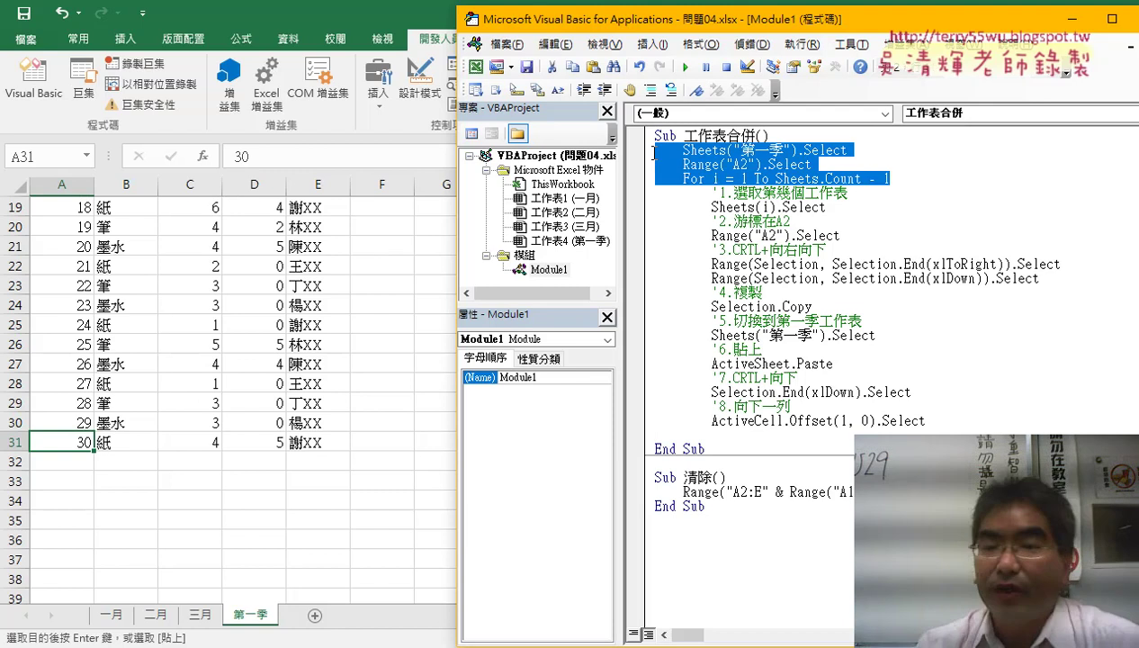
key("Delete")
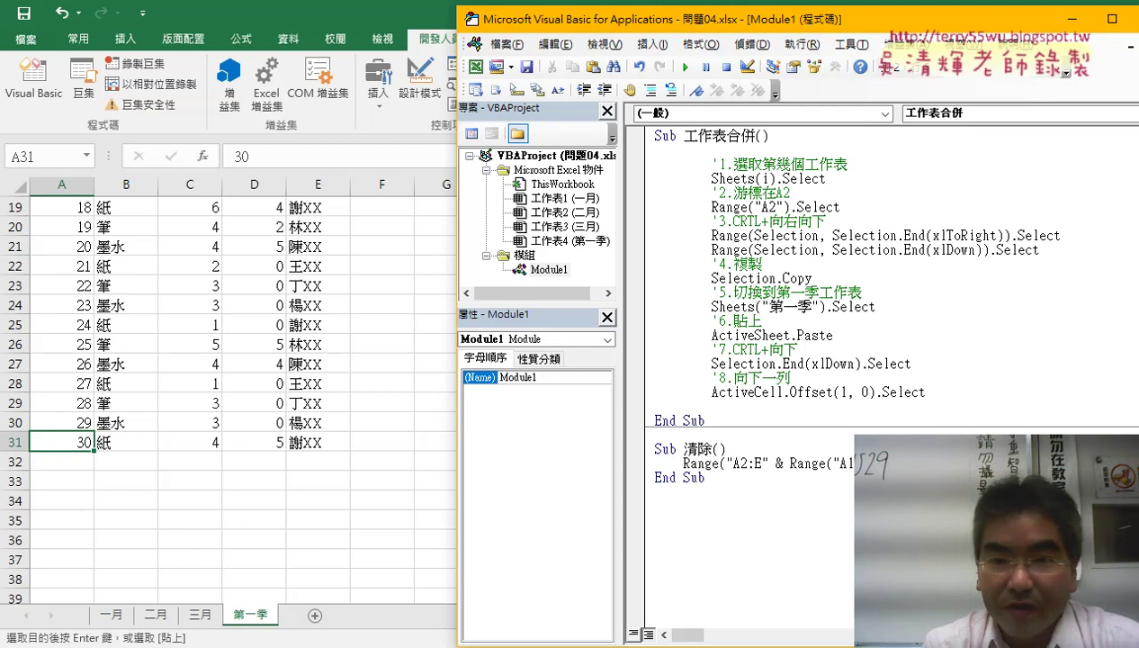
Write the loop header For i = 1 To Sheets.Count - 4 above the numbered steps.
type("for")
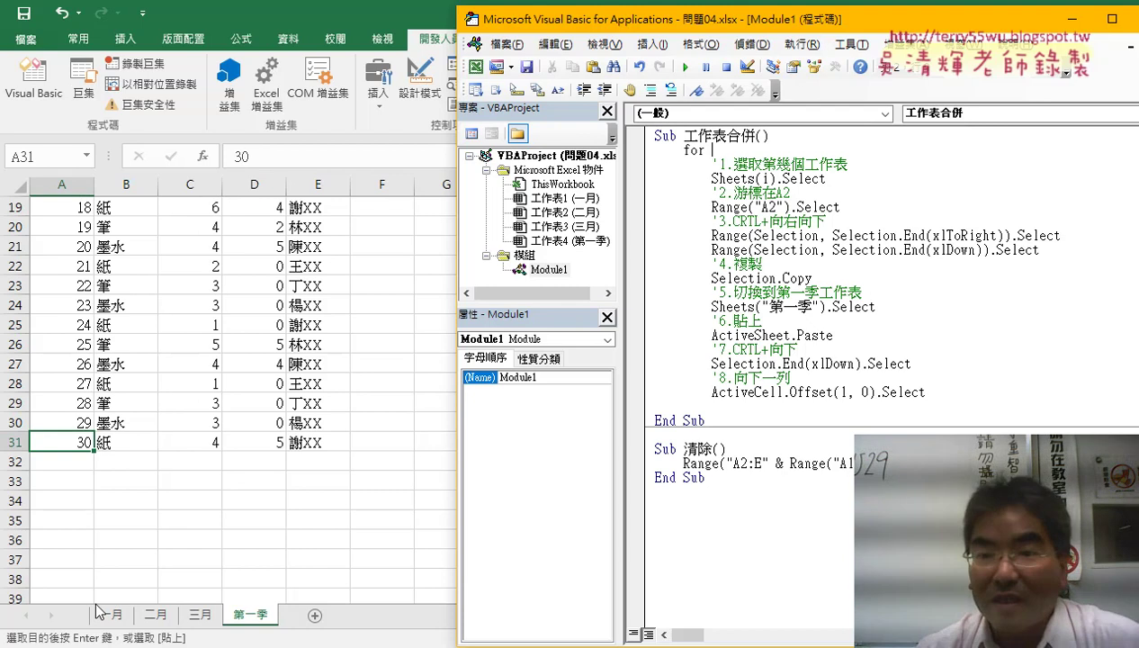
type("i")
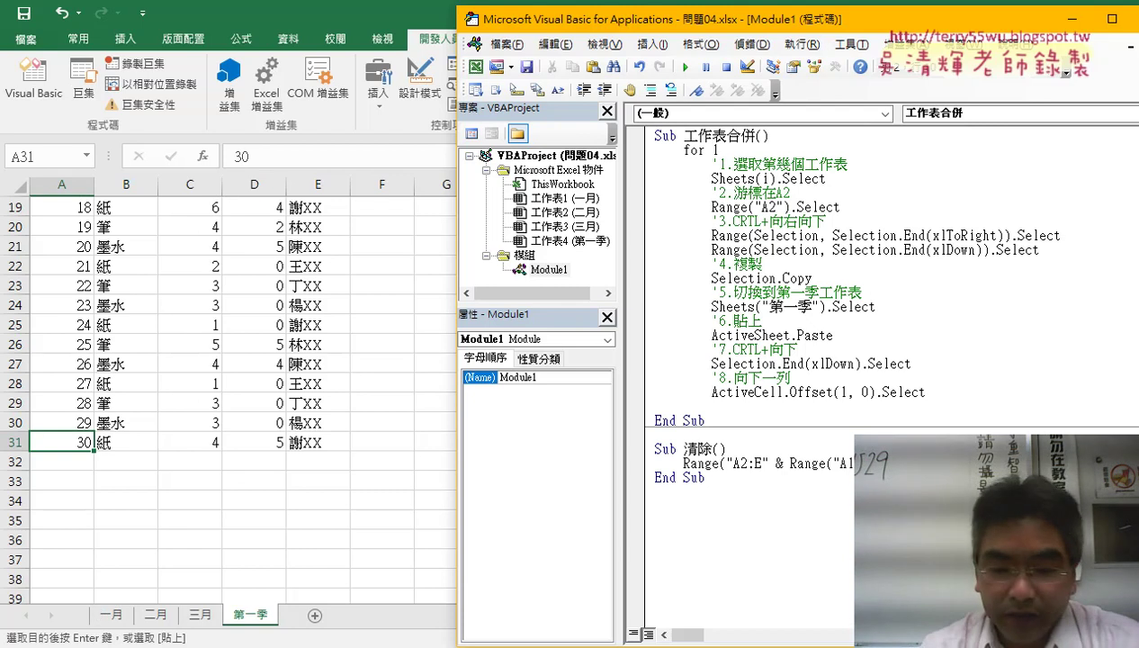
type("=")
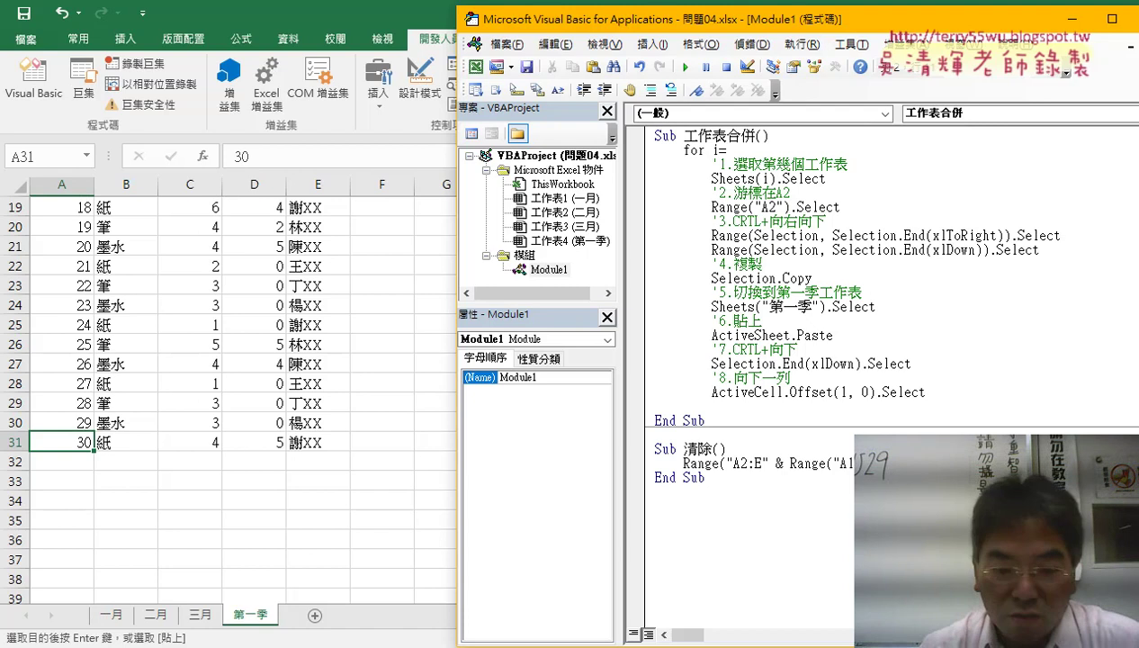
type("1 to")
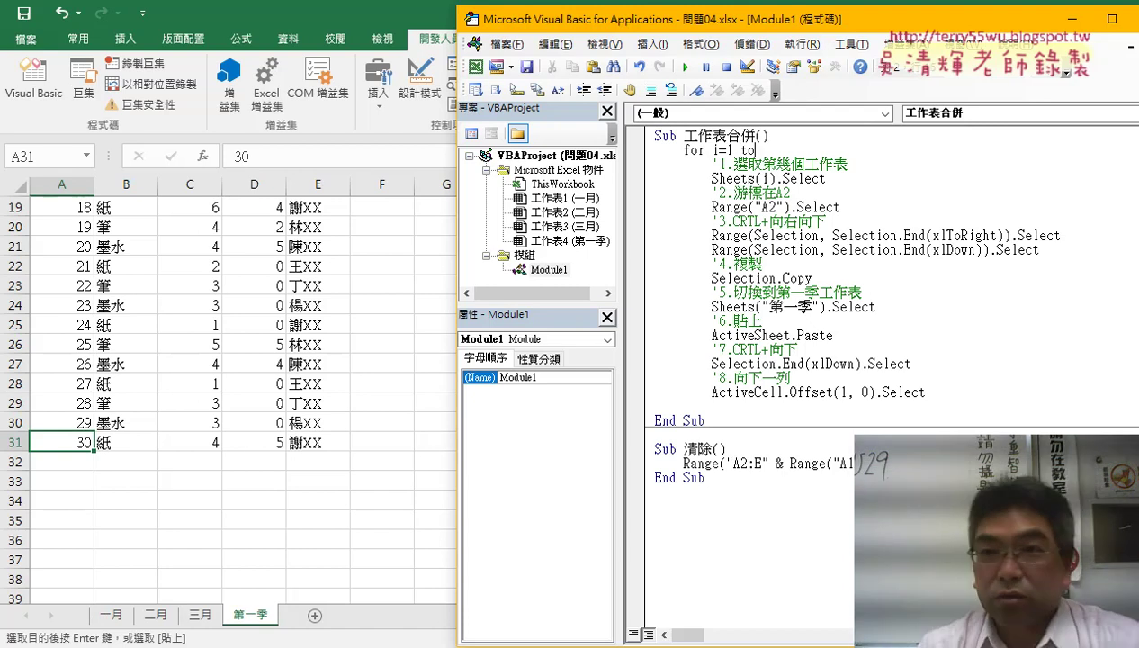
type(" 3")
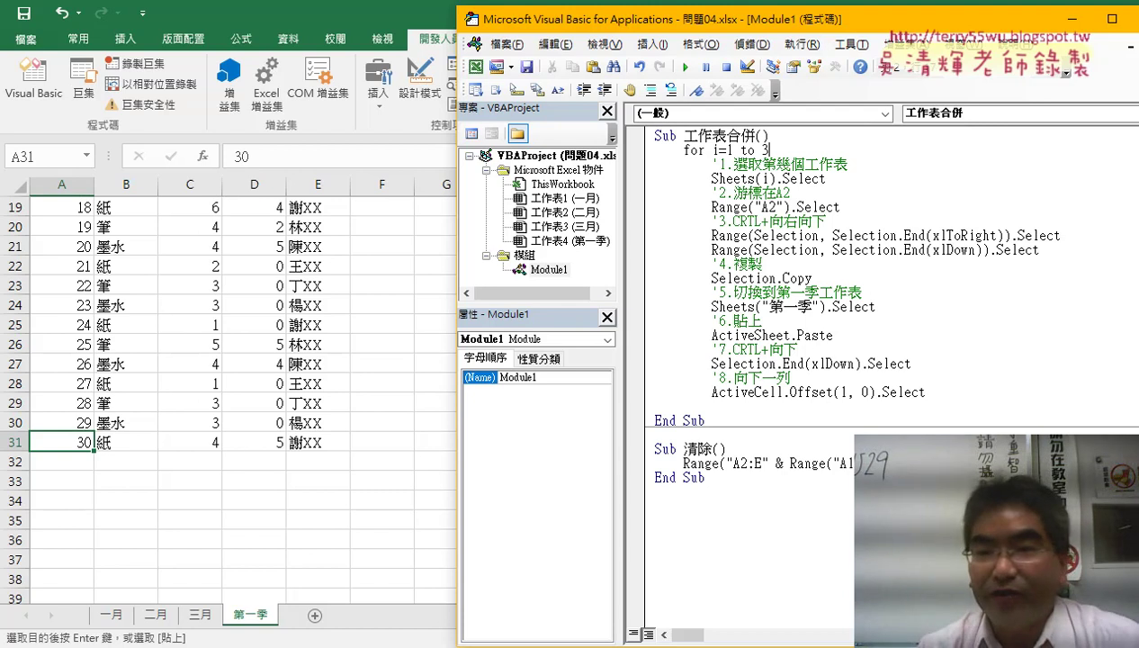
key("BackSpace")
key("BackSpace")
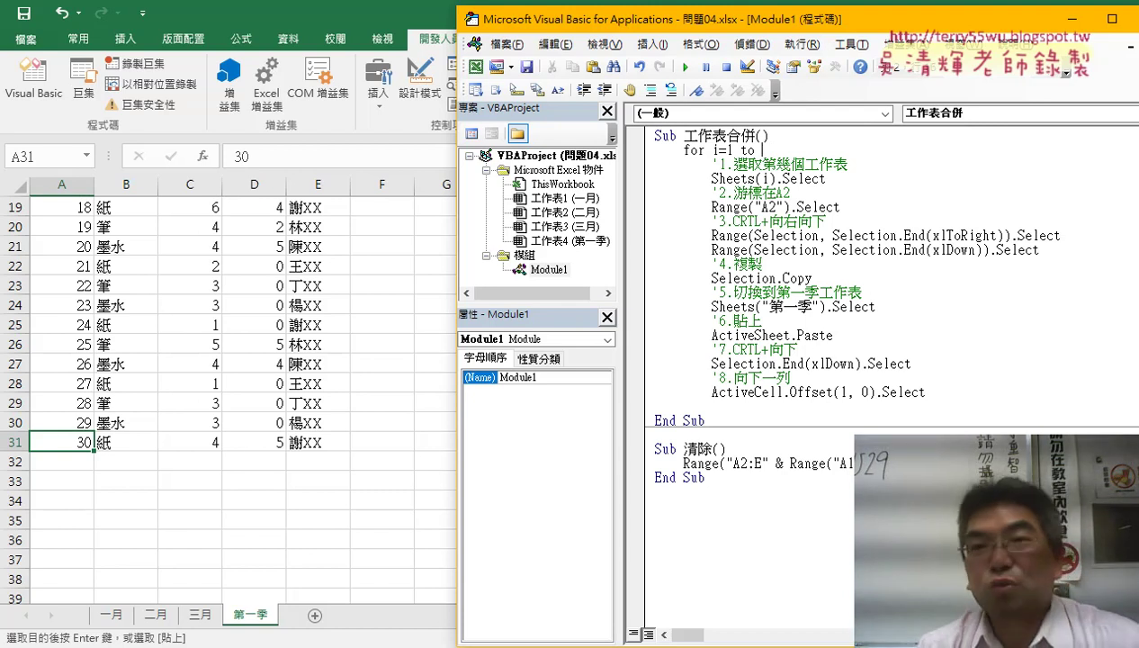
type("3")
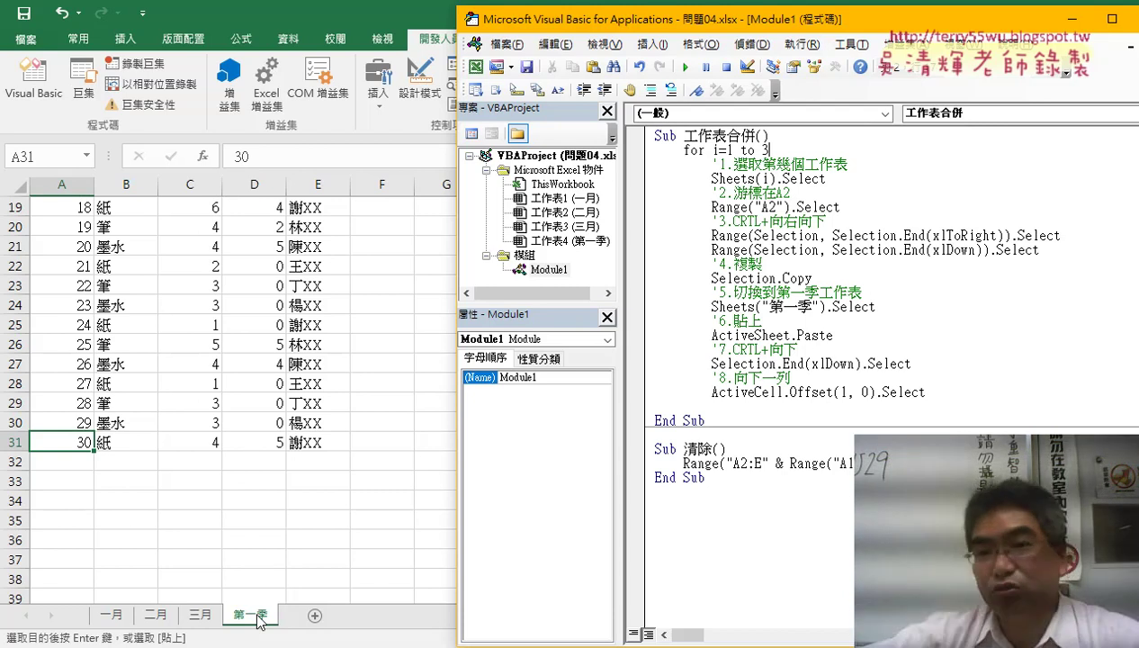
key("BackSpace")
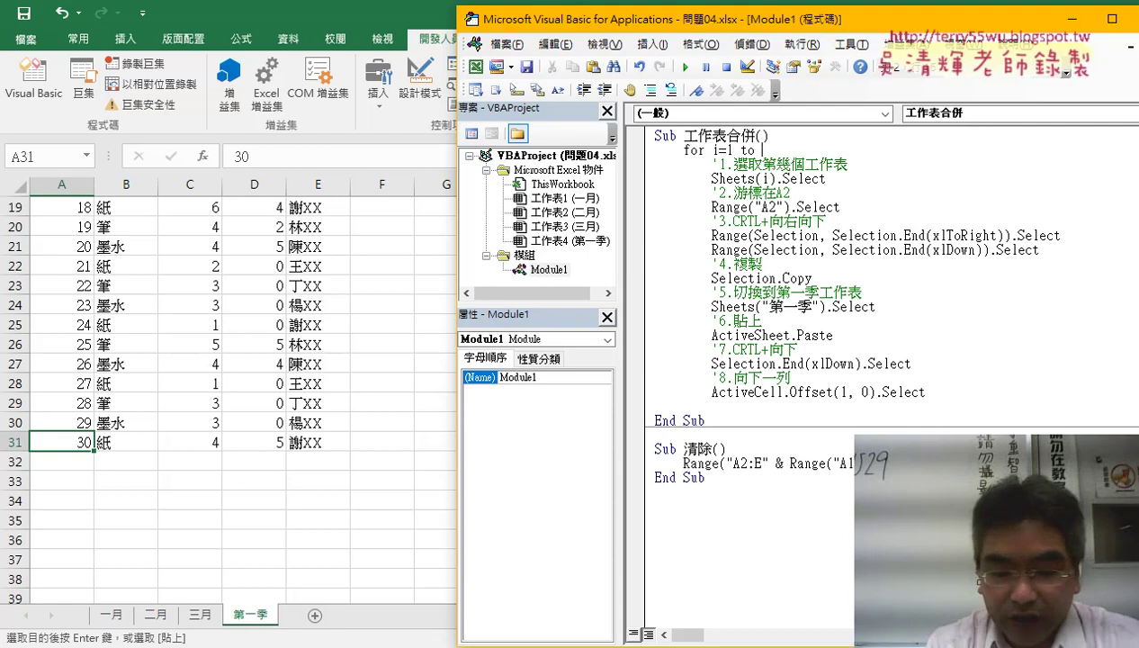
type("she")
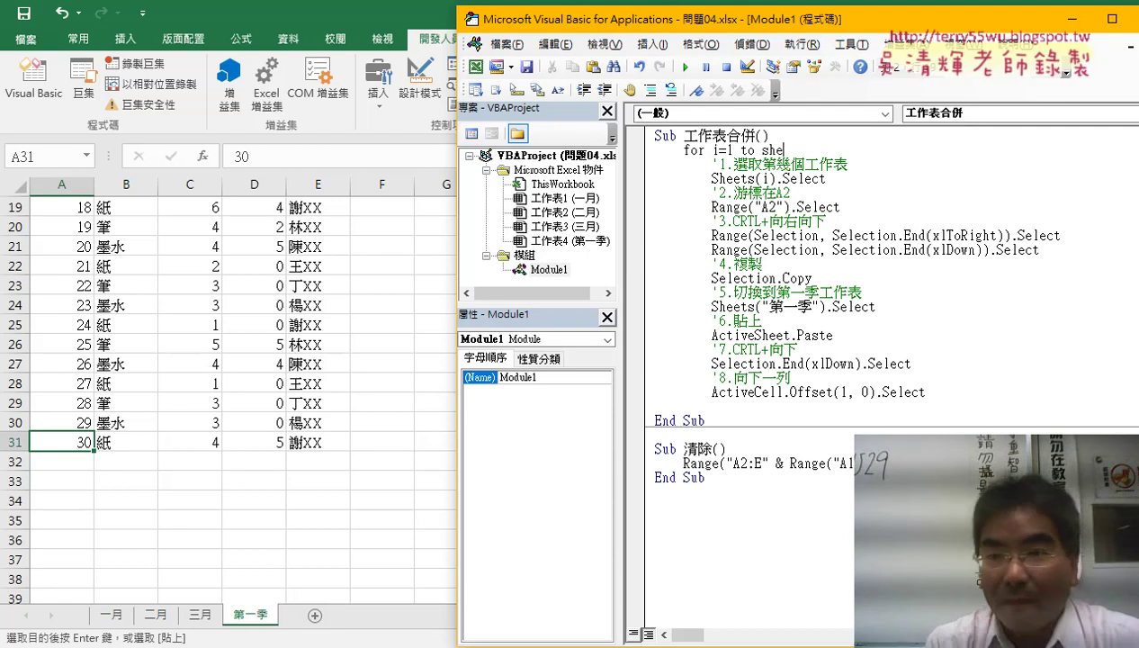
type("ets")
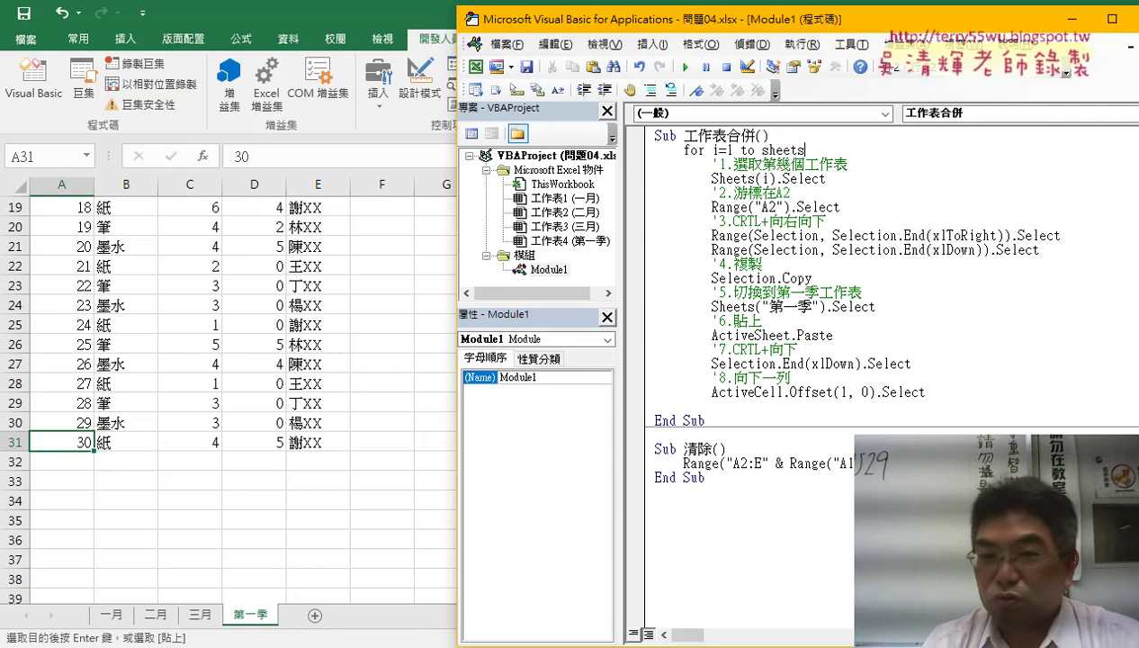
type(".")
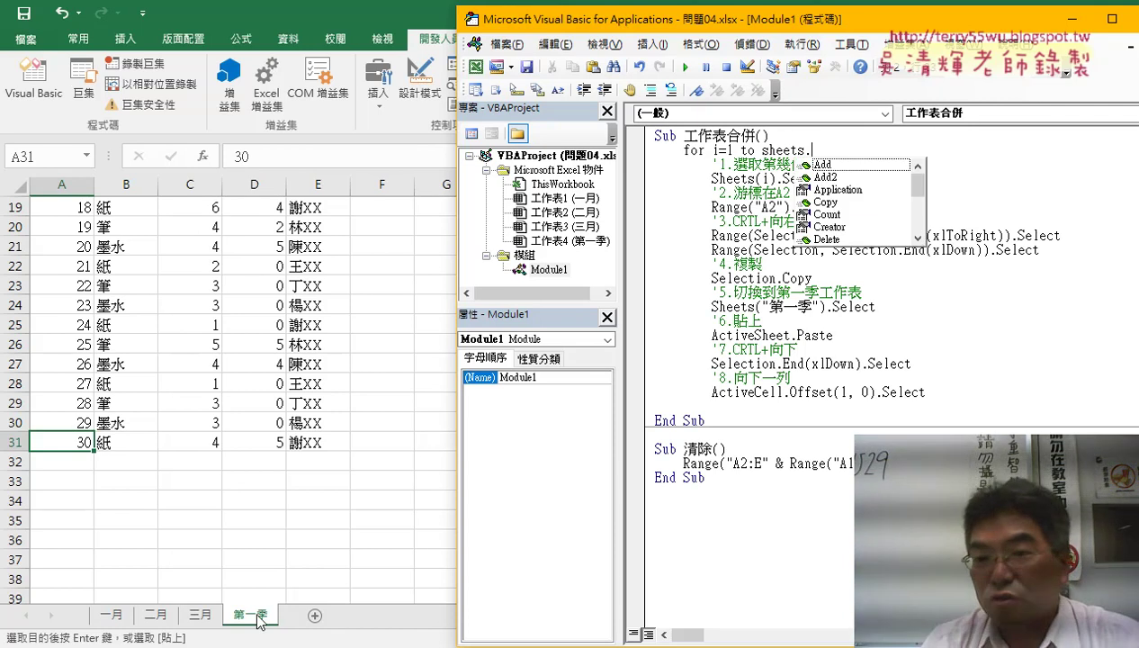
key("Down")
key("Down")
key("Down")
key("Down")
key("Down")
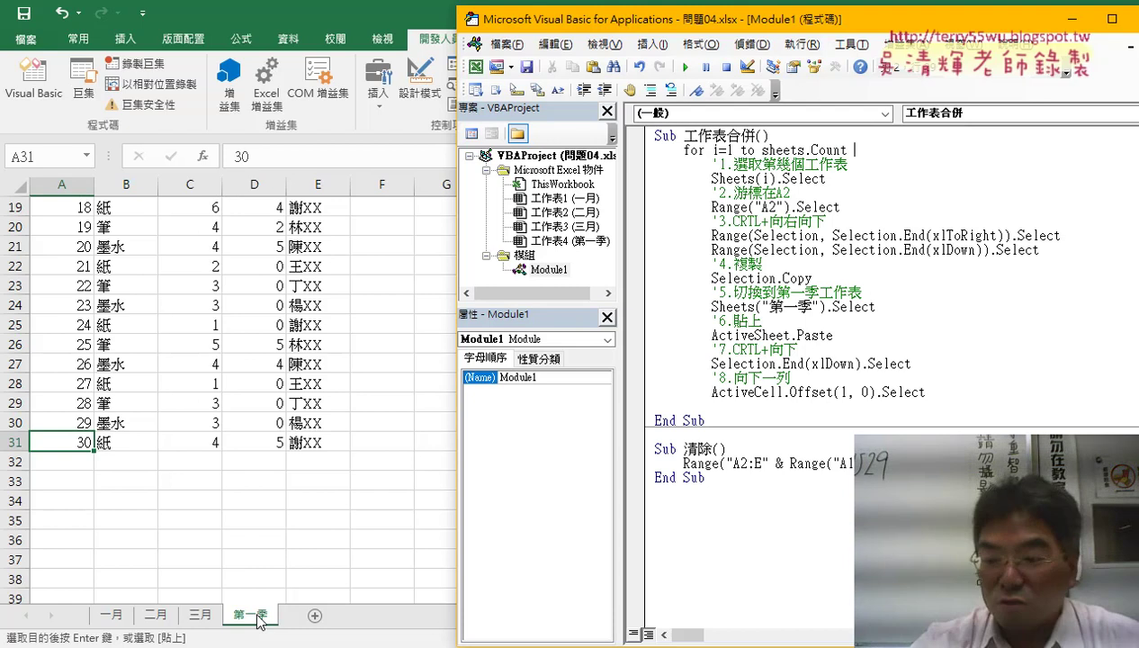
type("-4")
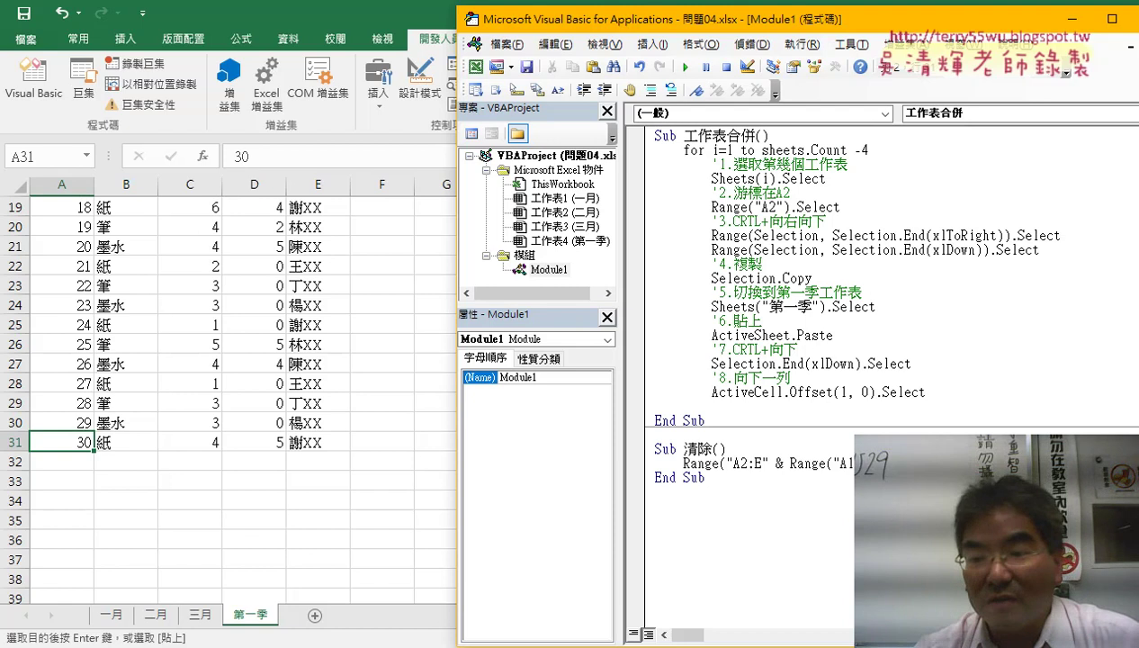
Close the loop with Next after the ActiveCell.Offset line and remove the blank line before End Sub.
left_click(935, 393)
key("Return")
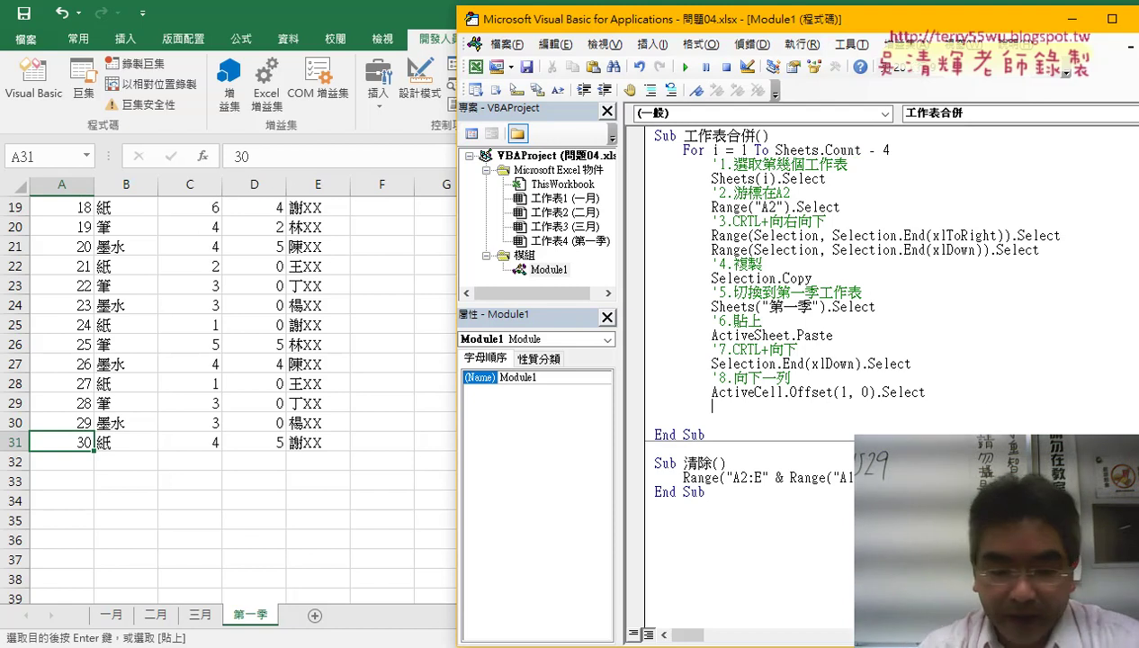
key("BackSpace")
type("nex")
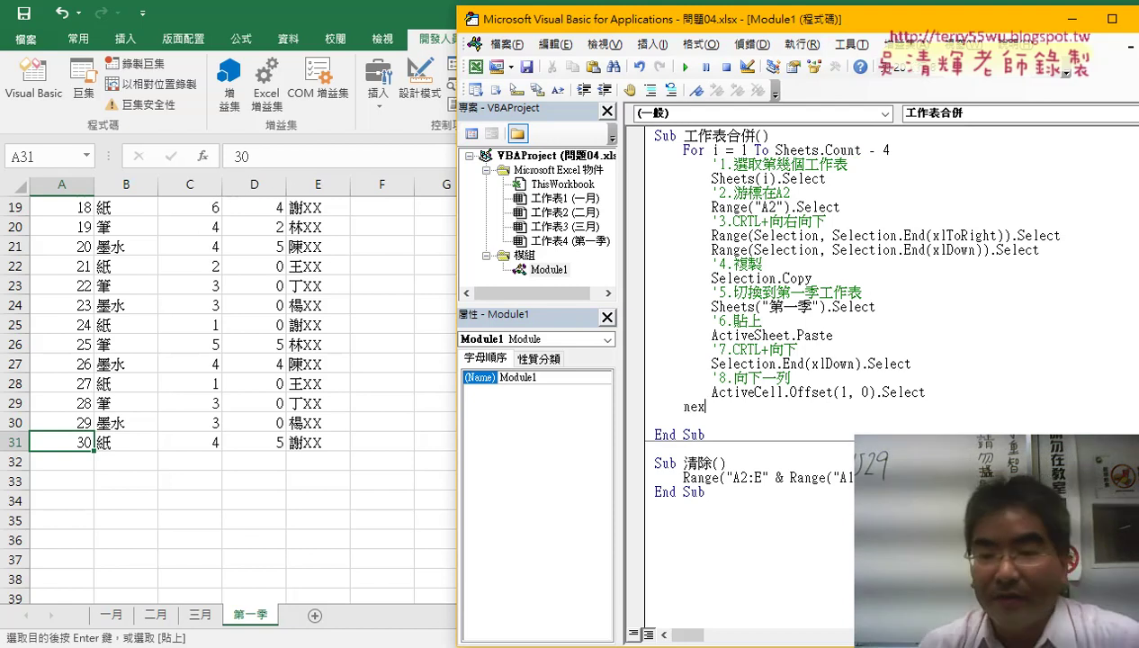
type("t")
key("BackSpace")
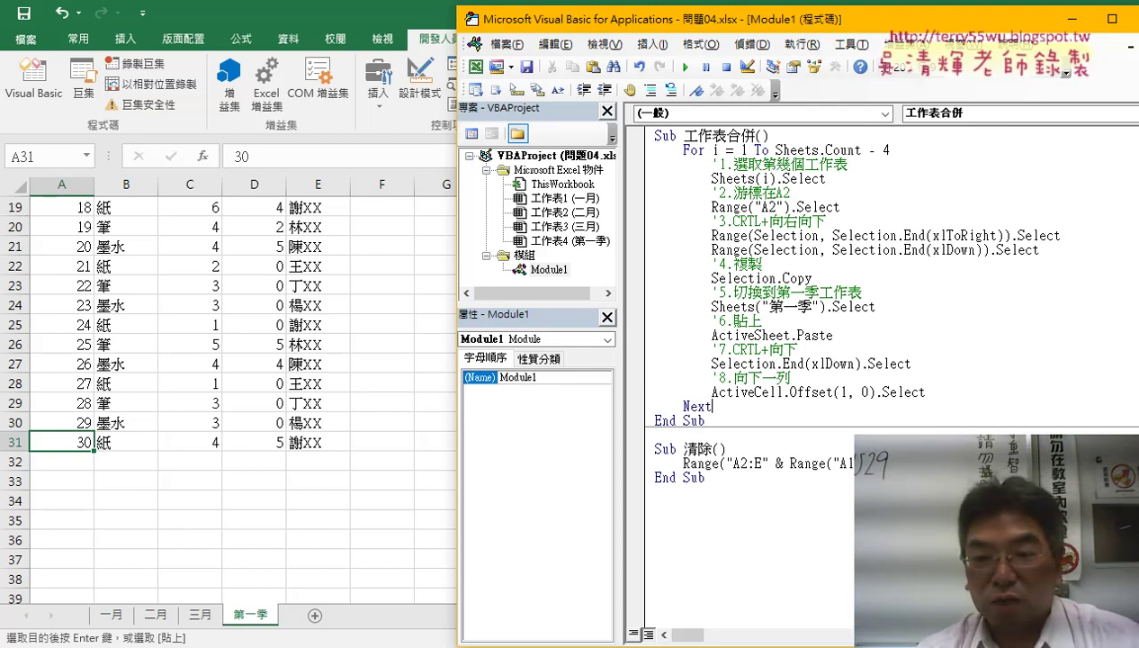
Run the 清除 macro to clear the sheet and return to the top of the worksheet.
left_click(843, 453)
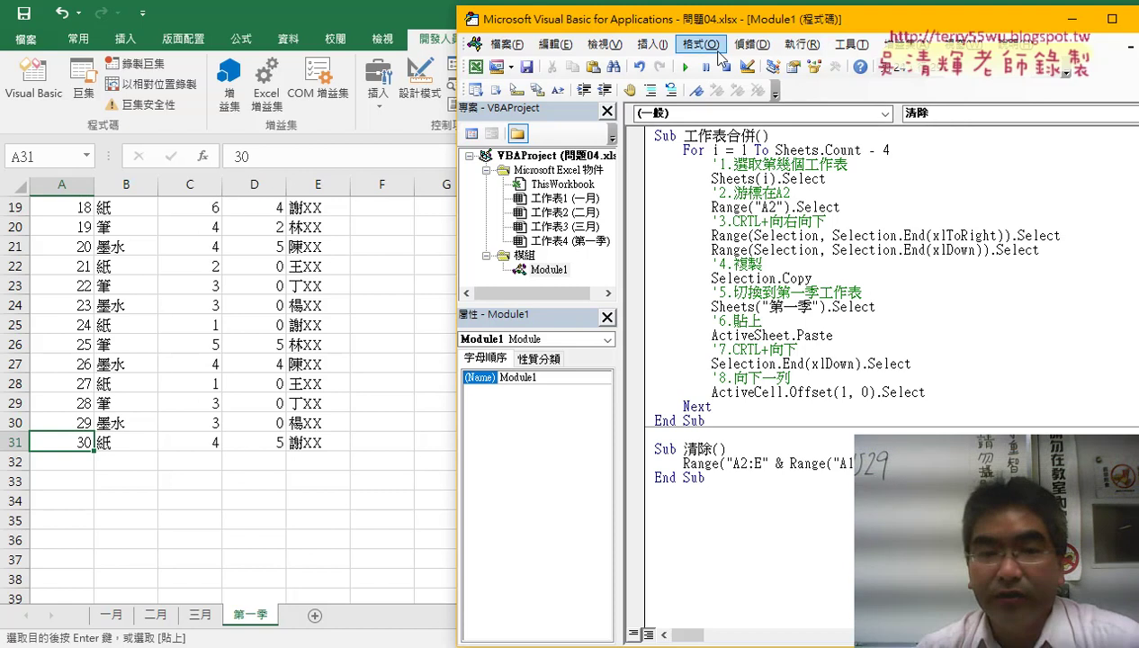
left_click(685, 69)
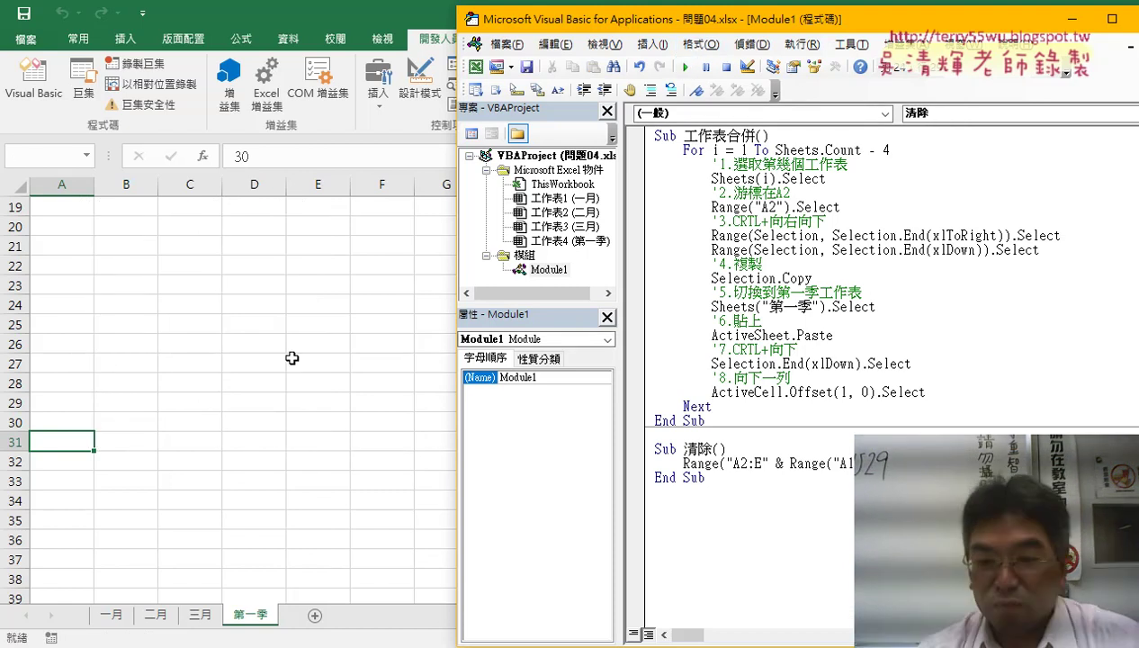
left_click(208, 394)
key("ctrl+Up")
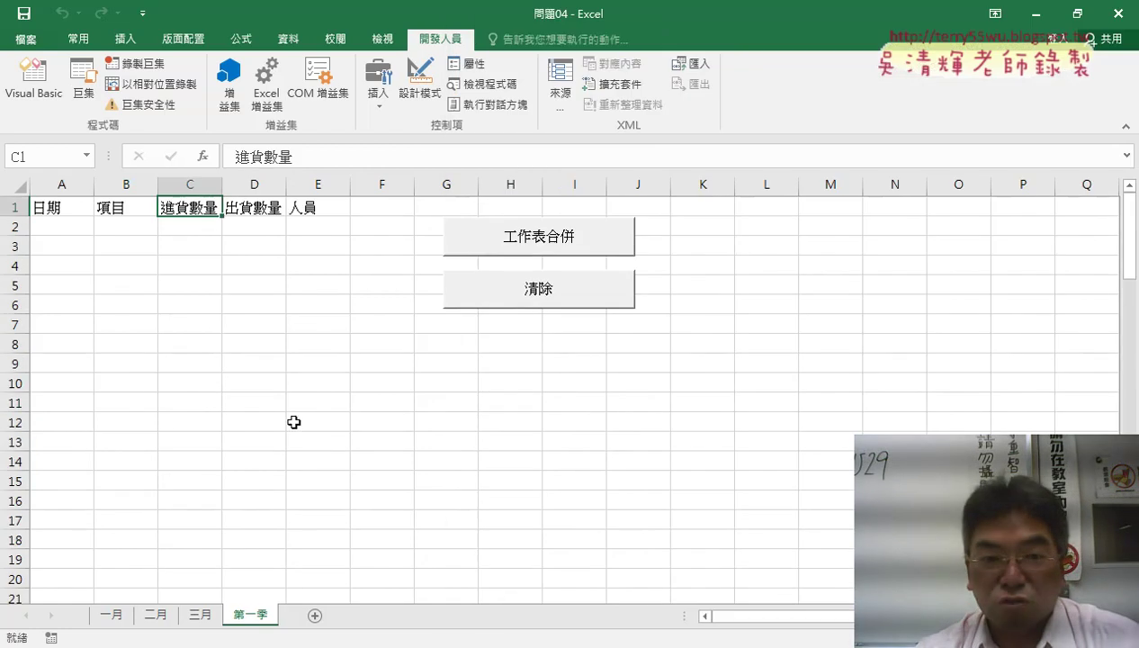
Open the 工作表合併 button's macro code and change the loop limit to Sheets.Count - 1.
right_click(537, 240)
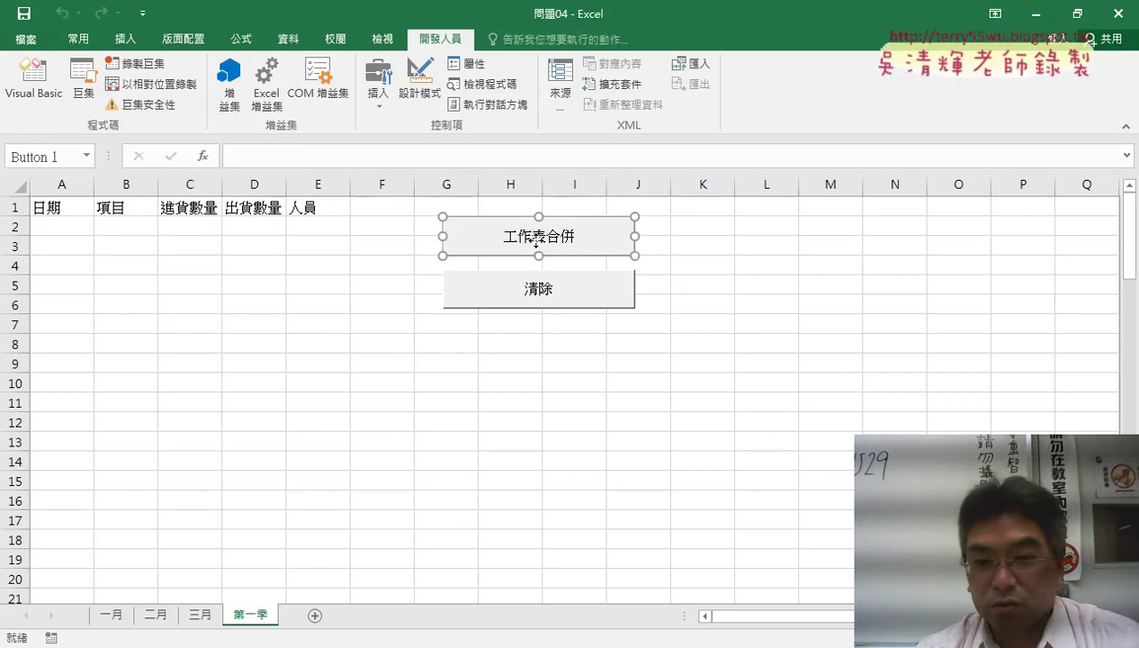
left_click(592, 387)
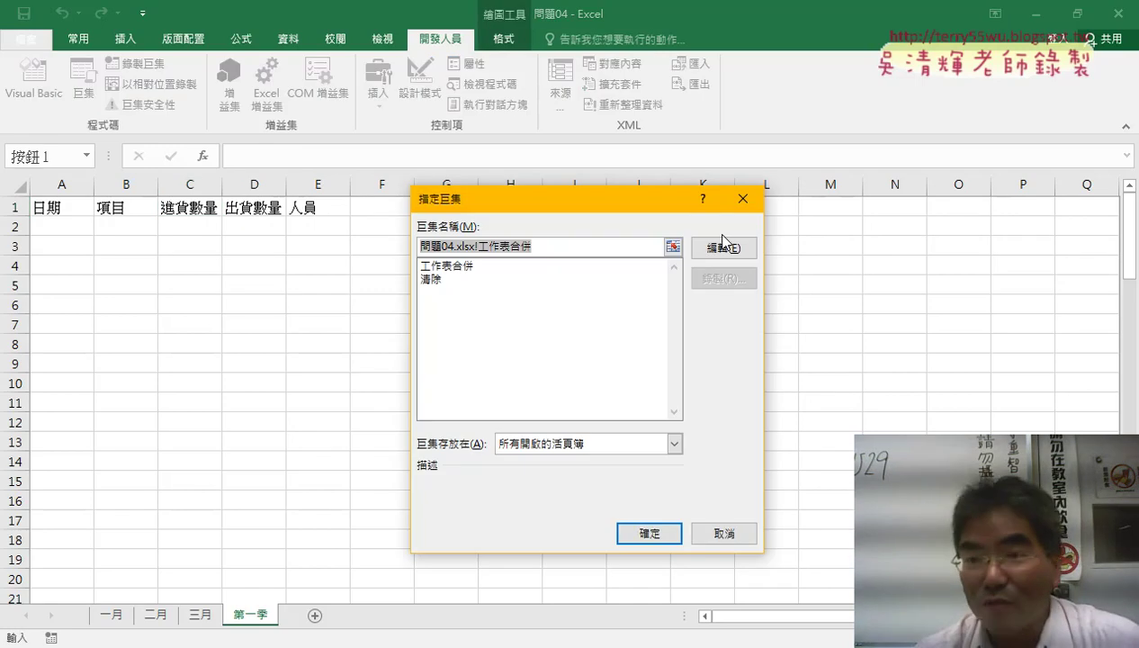
left_click(723, 245)
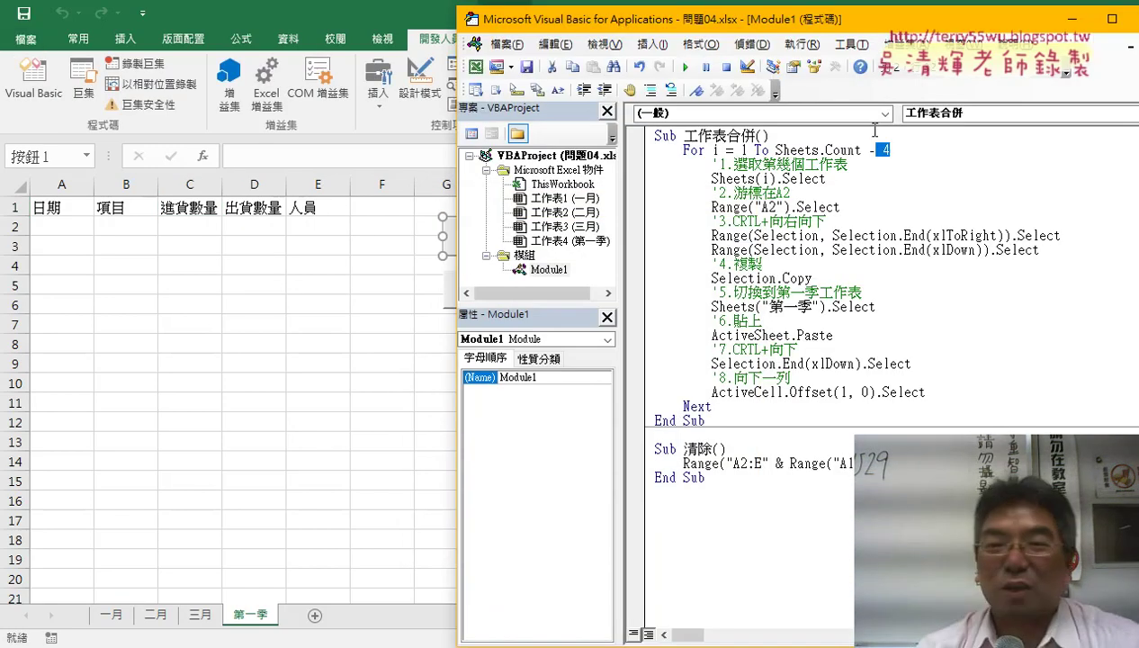
type("1")
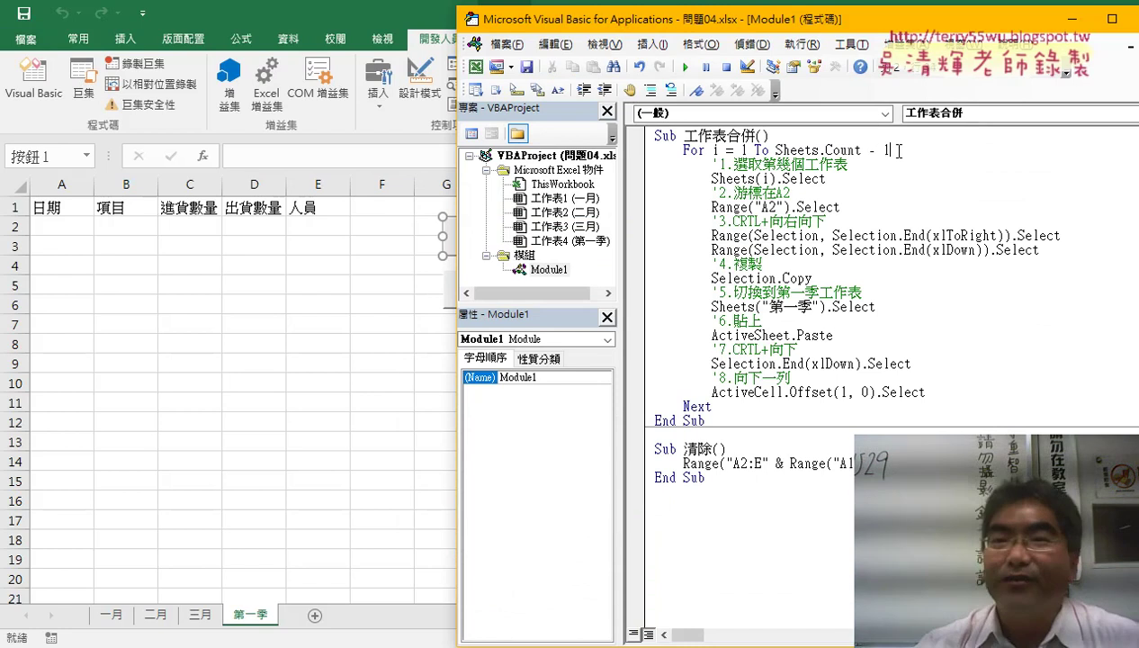
double_click(886, 150)
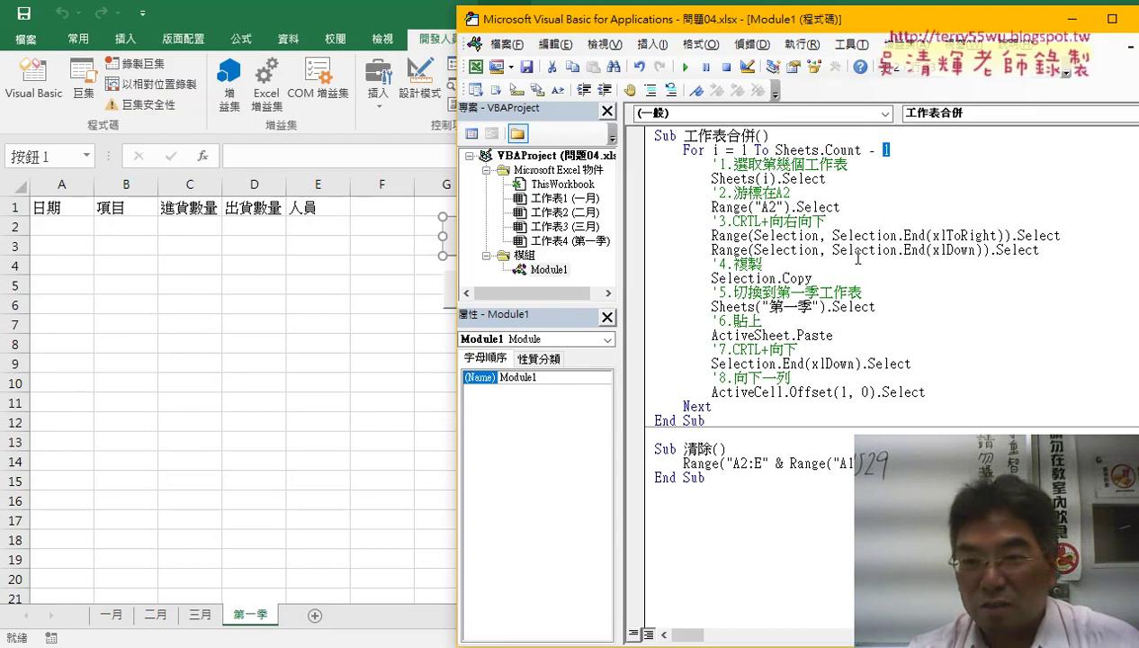
left_click_drag(887, 151, 775, 151)
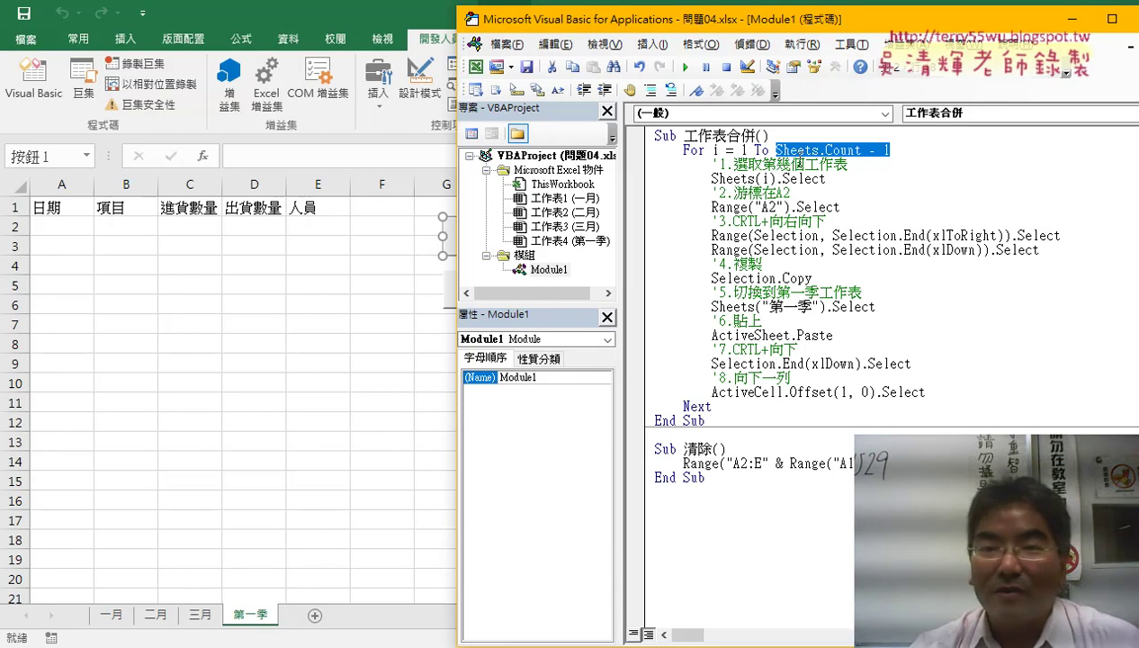
left_click(796, 150)
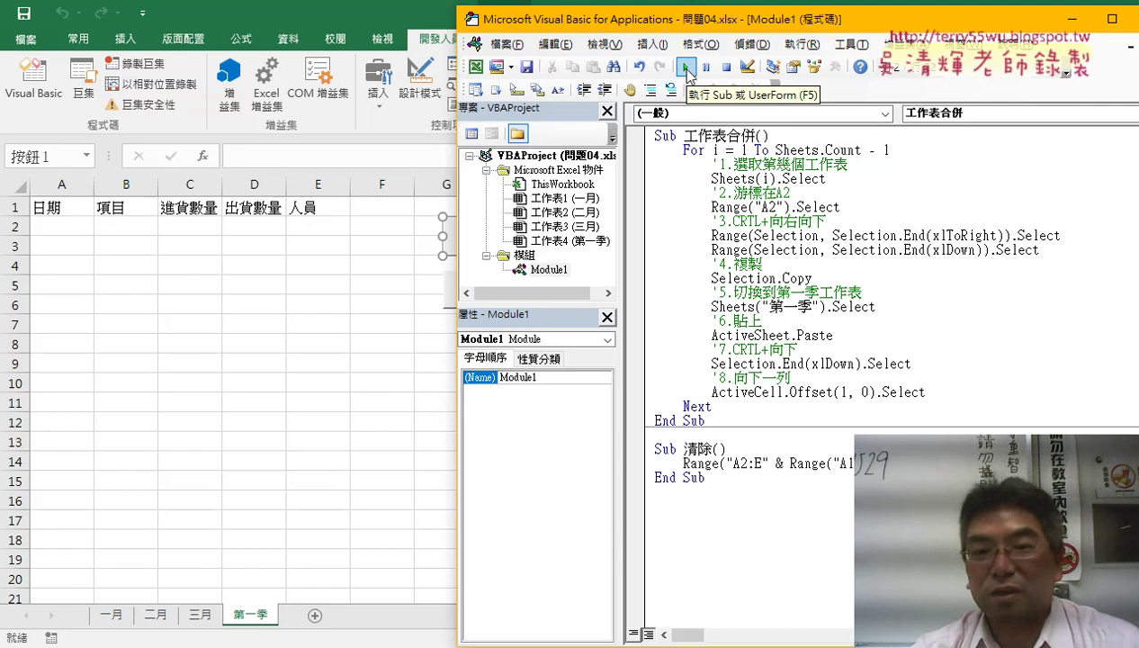
Run the 工作表合併 macro from its button on the 第一季 sheet.
left_click(395, 304)
left_click(638, 421)
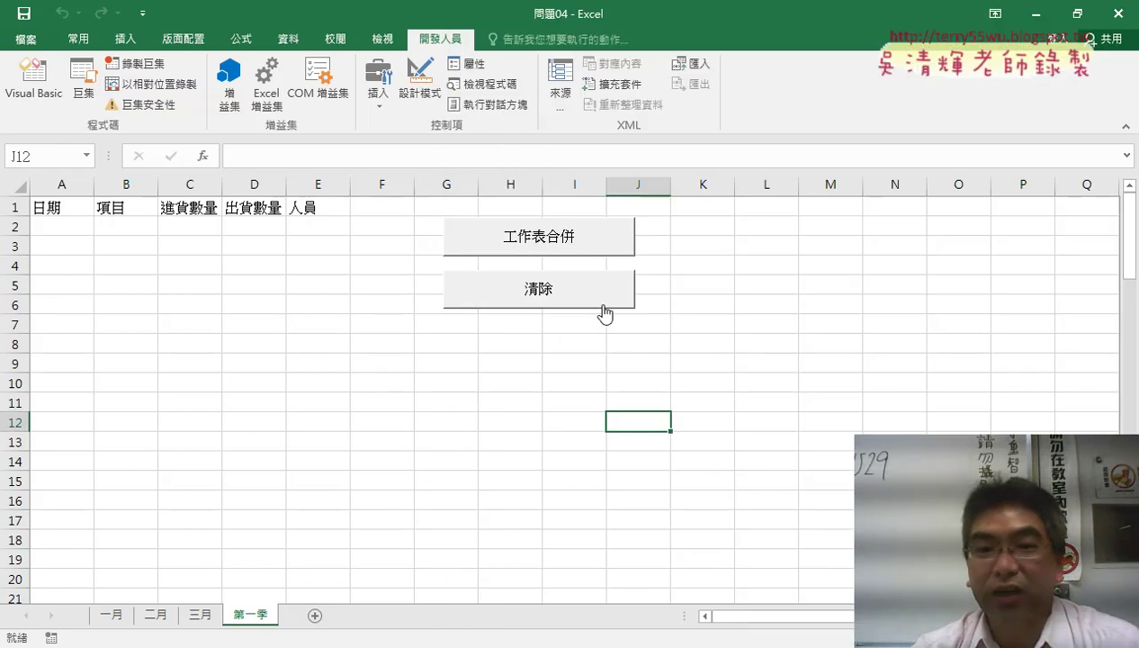
left_click(574, 238)
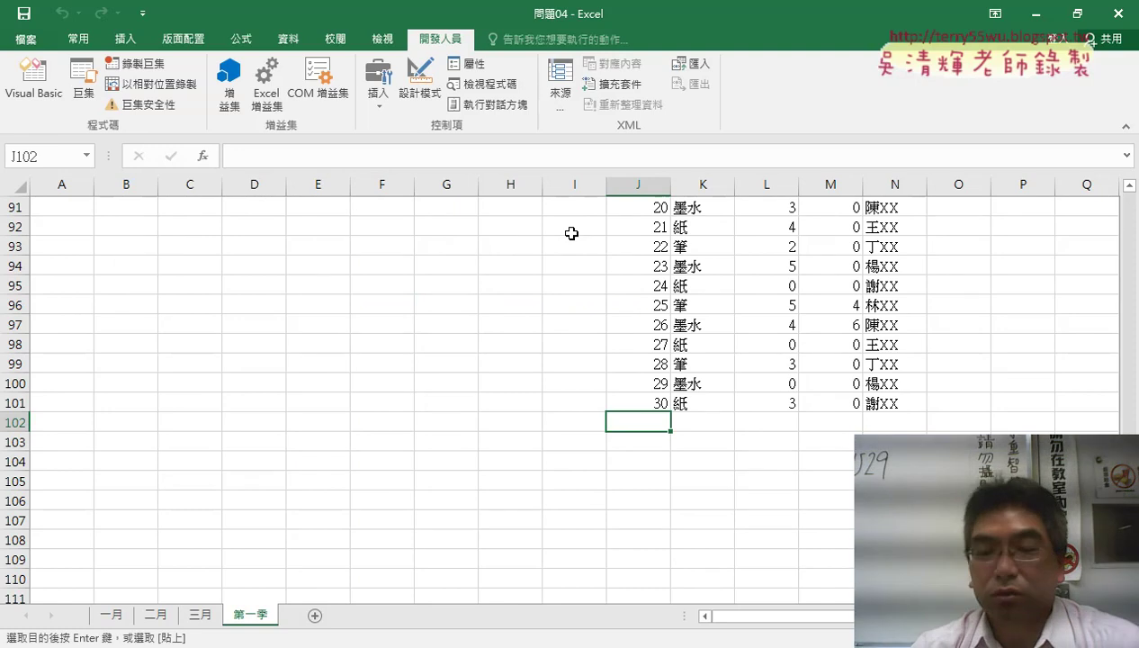
Select the pasted data from J12 across to column N and down, and remove it.
scroll(592, 401, "up", 4)
scroll(592, 401, "up", 3)
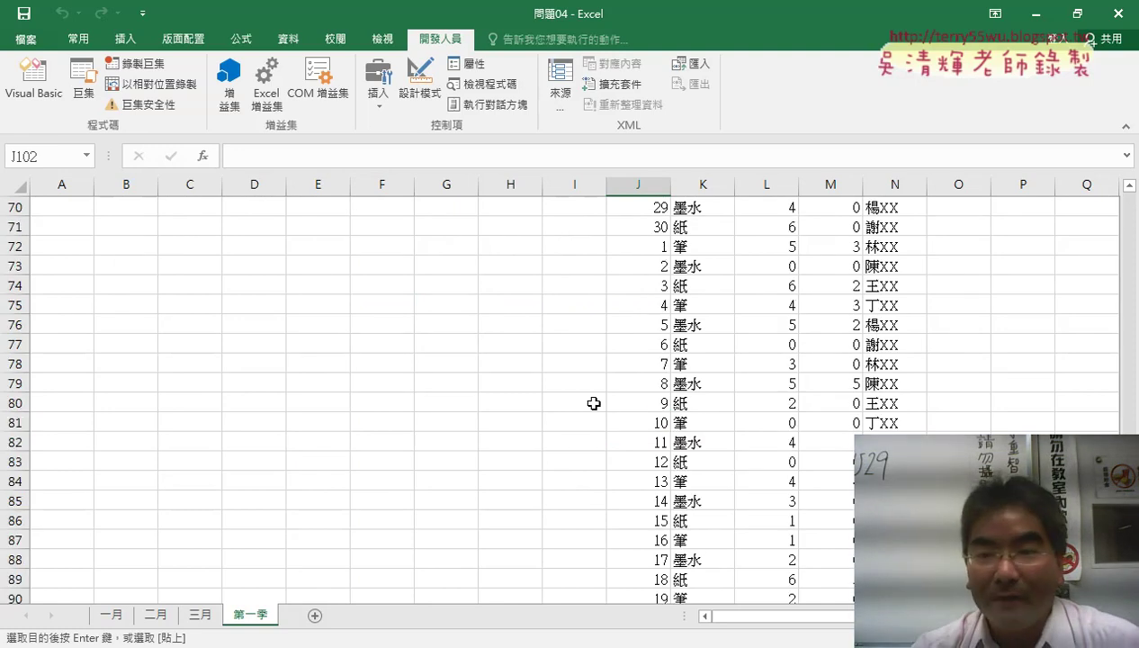
scroll(592, 401, "up", 7)
scroll(594, 403, "up", 7)
scroll(594, 404, "up", 9)
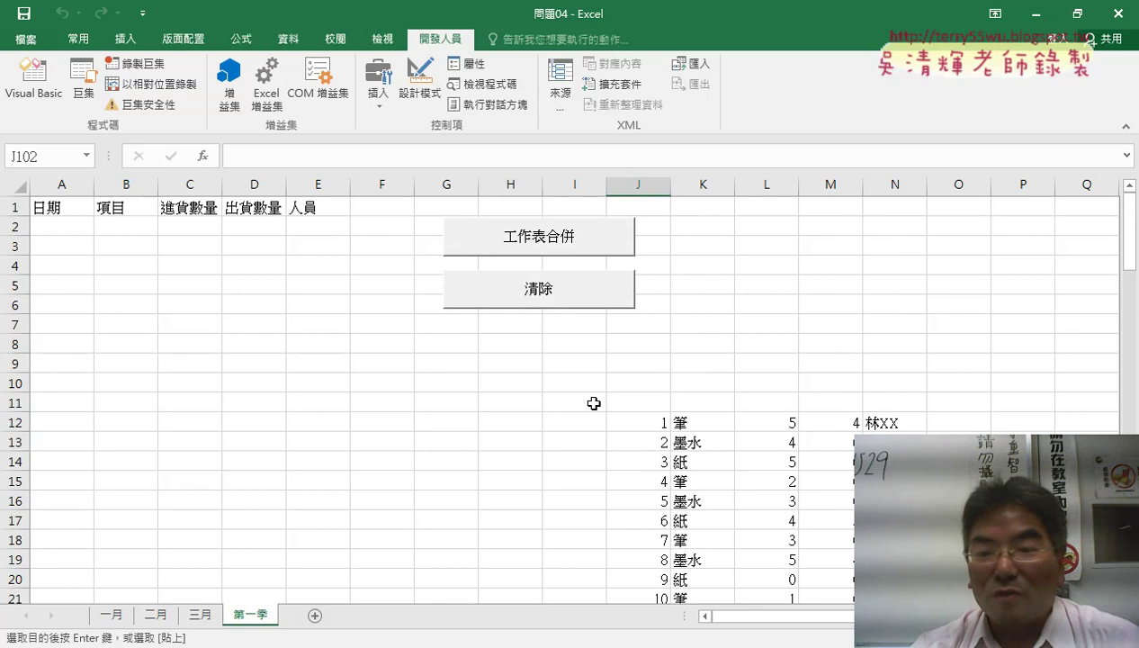
left_click(647, 423)
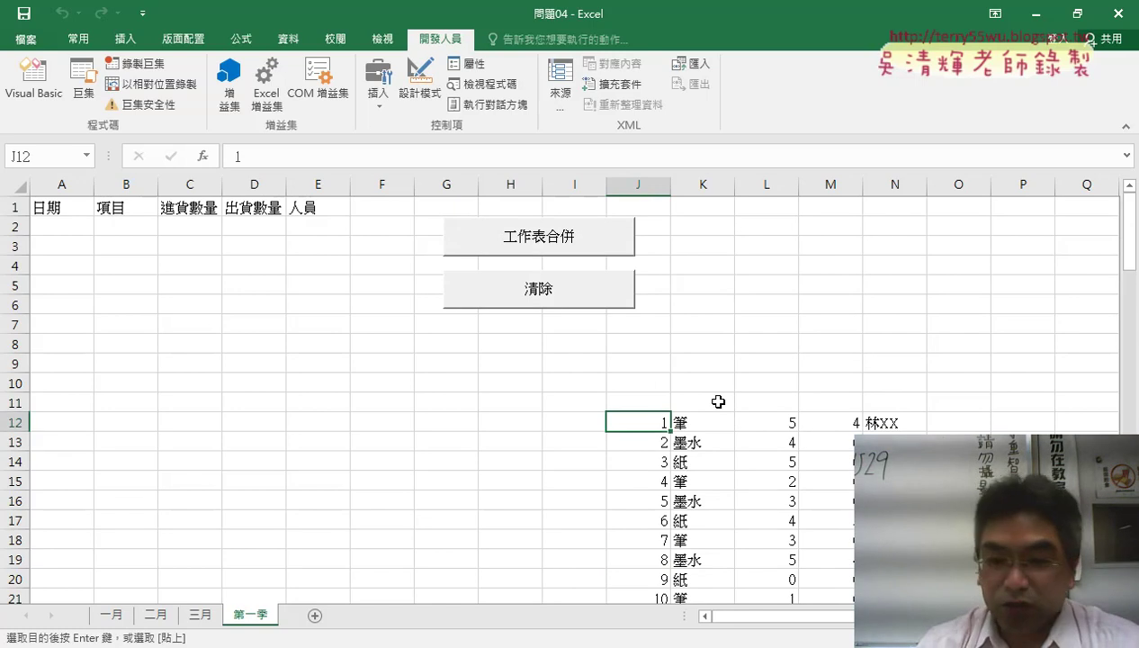
key("ctrl+shift+Right")
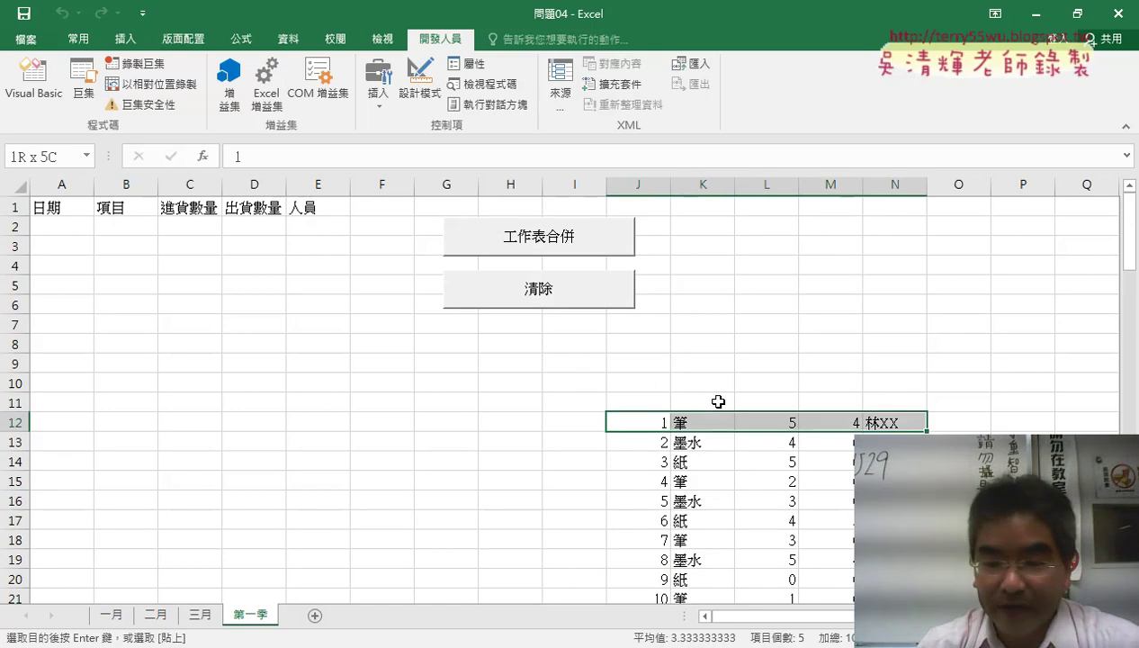
key("ctrl+shift+Down")
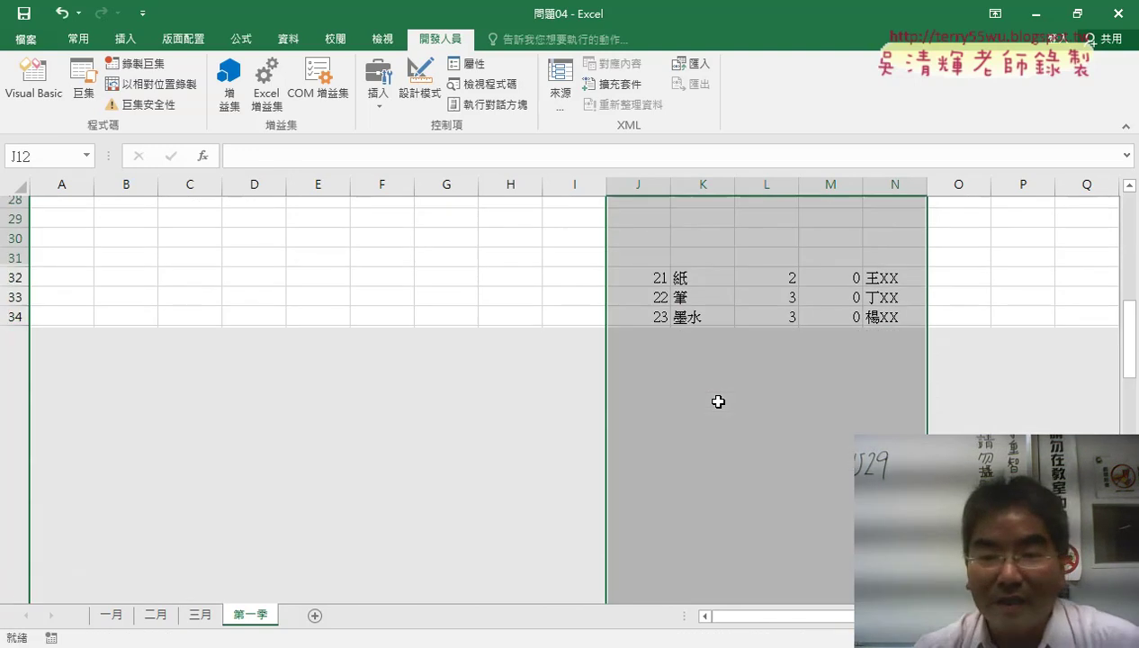
key("ctrl+BackSpace")
left_click(708, 379)
scroll(708, 379, "up", 1)
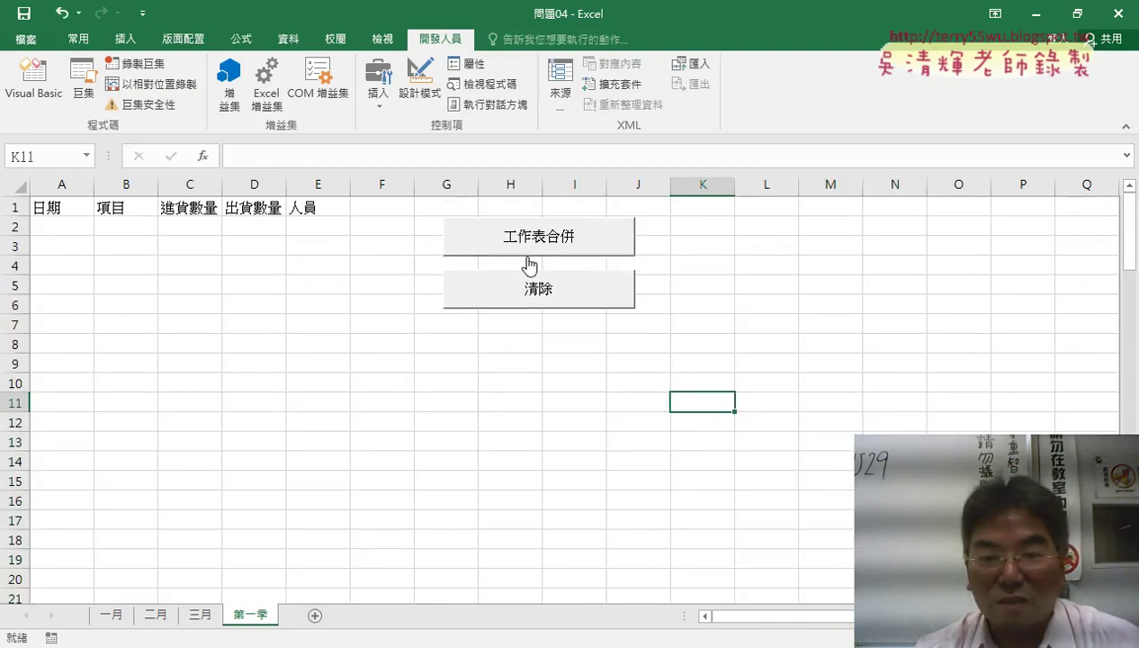
Add an indented blank line after Sub 工作表合併() and go back to cell A2 in Excel.
right_click(522, 237)
left_click(569, 381)
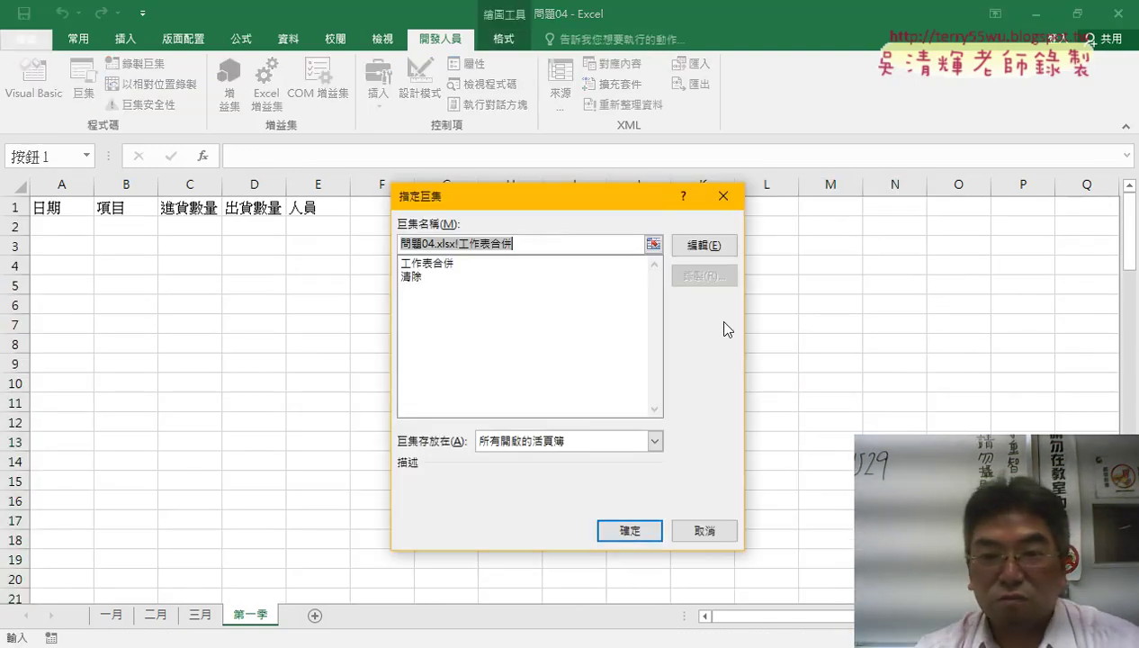
left_click(711, 246)
left_click(772, 136)
key("Return")
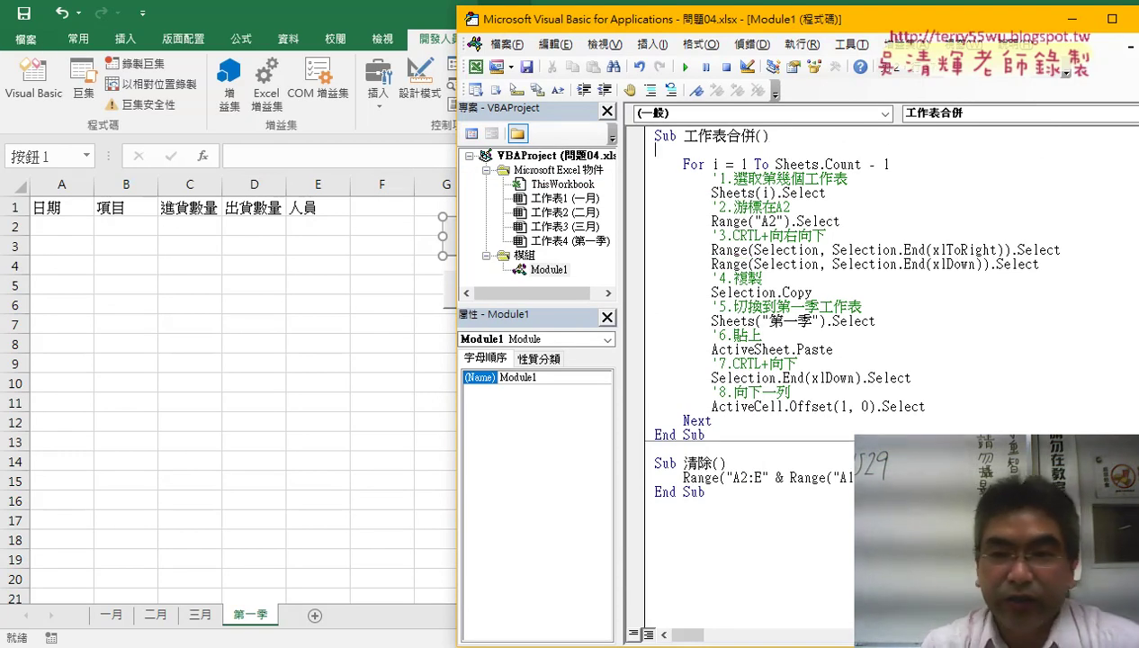
key("Tab")
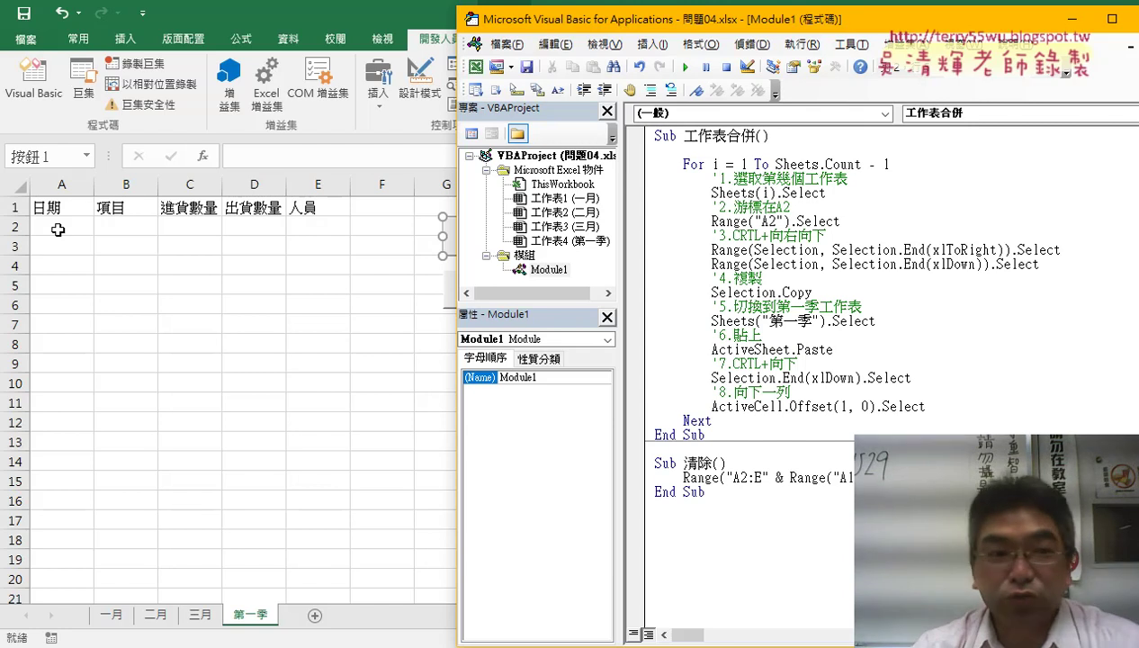
left_click(58, 228)
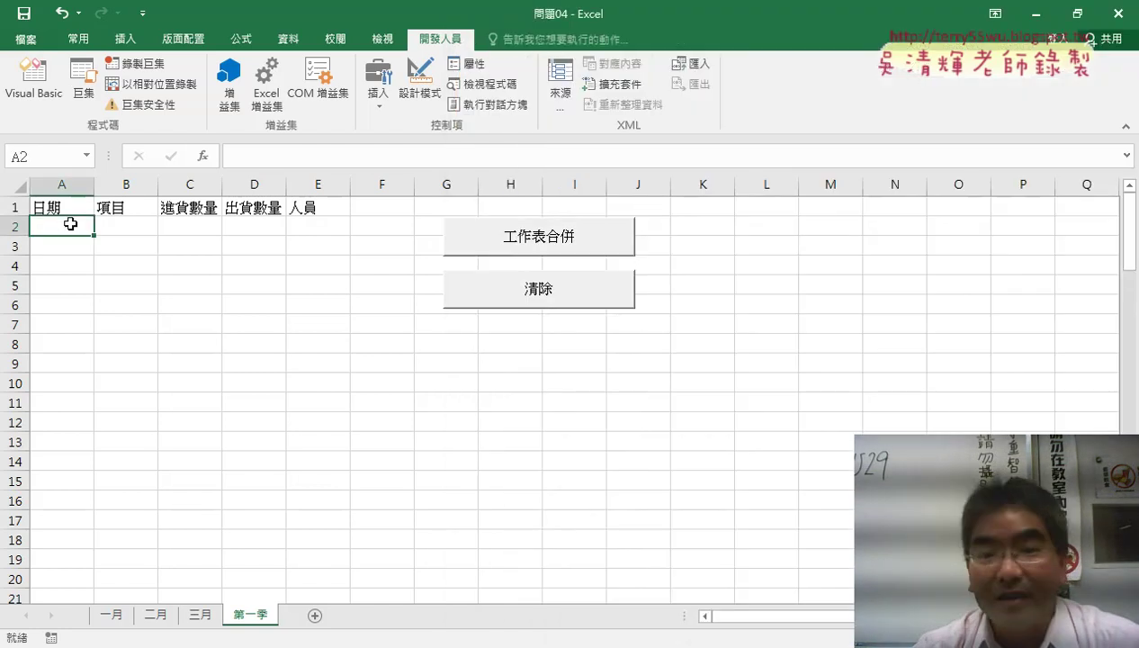
Run the merge button, check the merged rows starting at A2, then clear them with 清除.
left_click(544, 234)
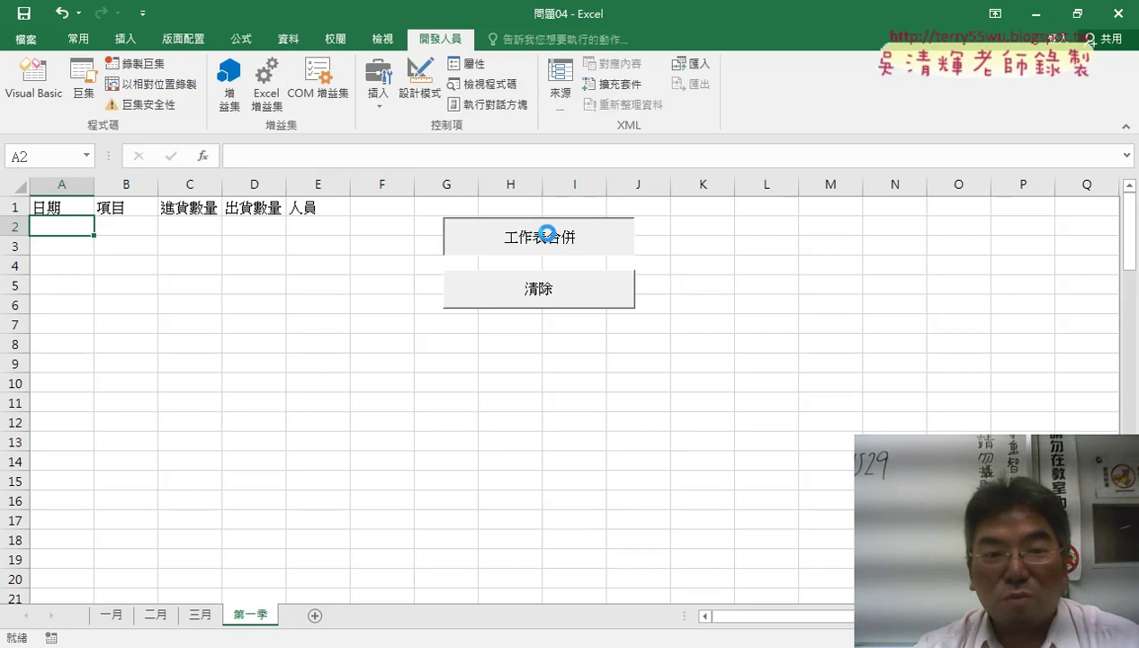
scroll(466, 349, "up", 2)
scroll(465, 351, "up", 9)
scroll(465, 352, "up", 4)
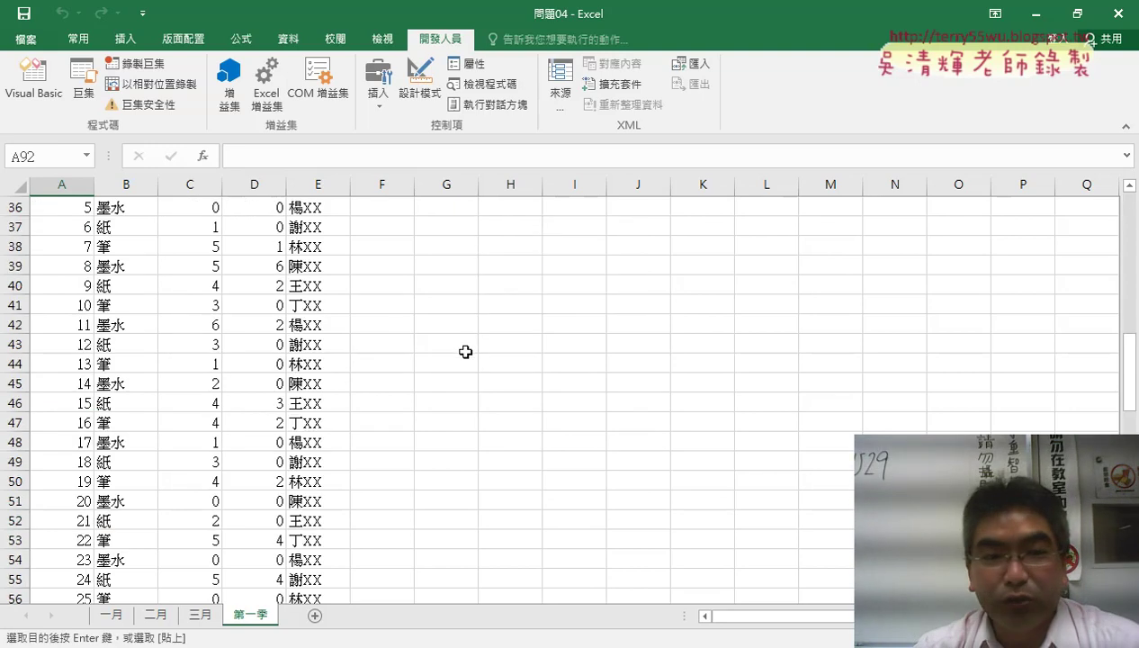
scroll(465, 352, "up", 7)
scroll(465, 352, "up", 5)
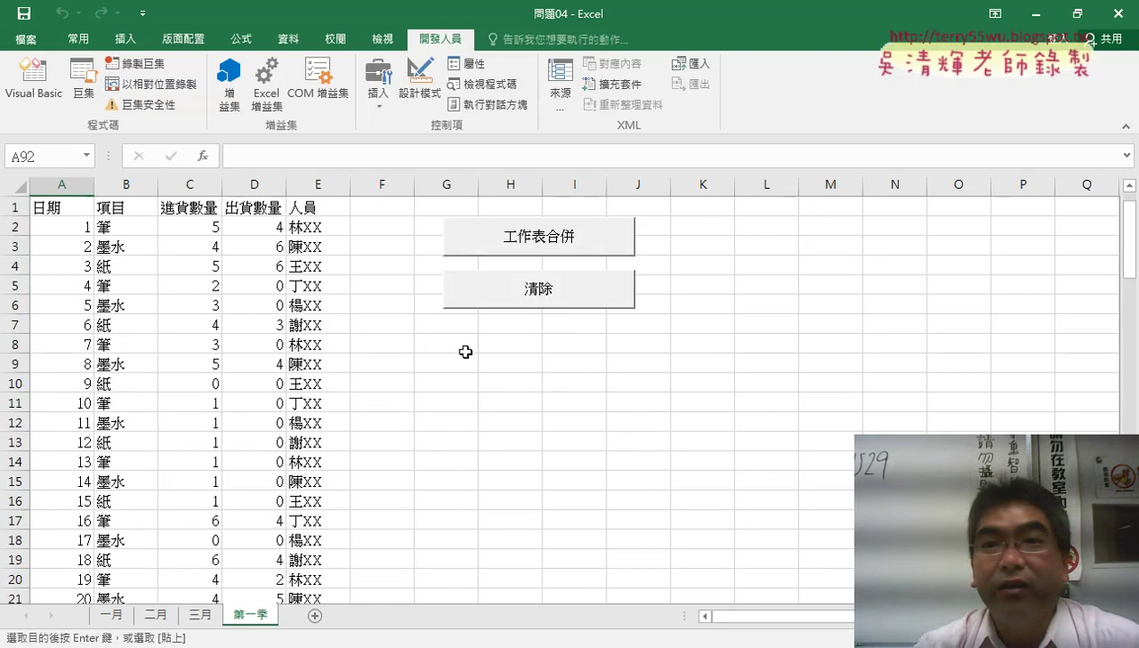
left_click(62, 232)
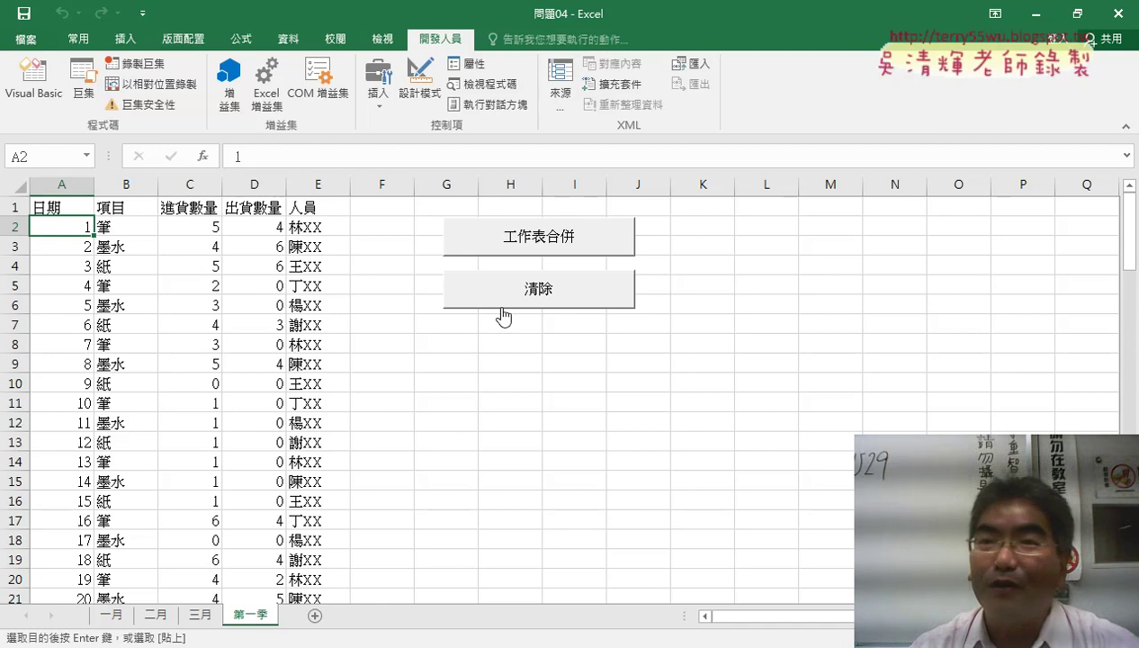
left_click(529, 297)
Add Range("A2").Select as the first line of the 工作表合併 macro.
right_click(527, 245)
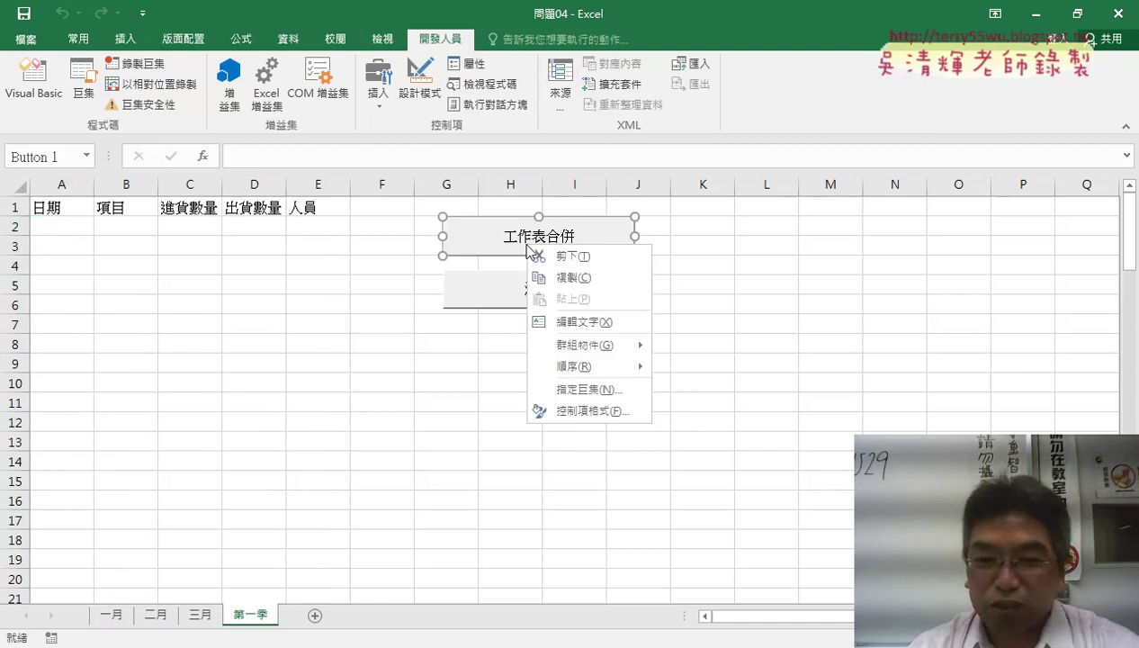
left_click(567, 392)
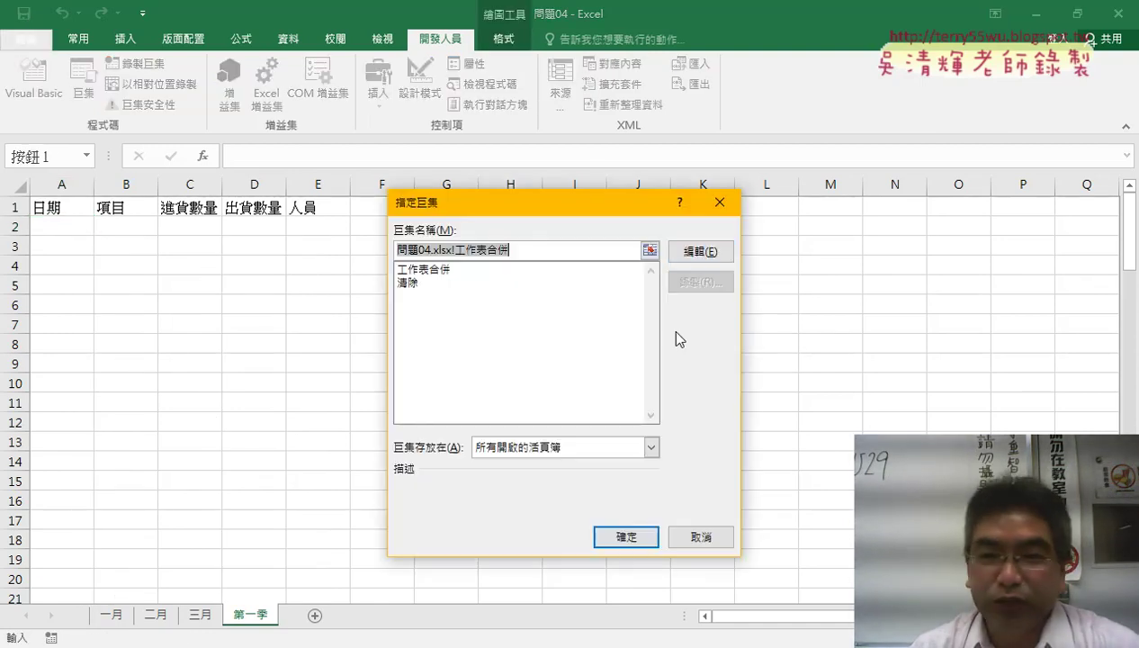
left_click(706, 248)
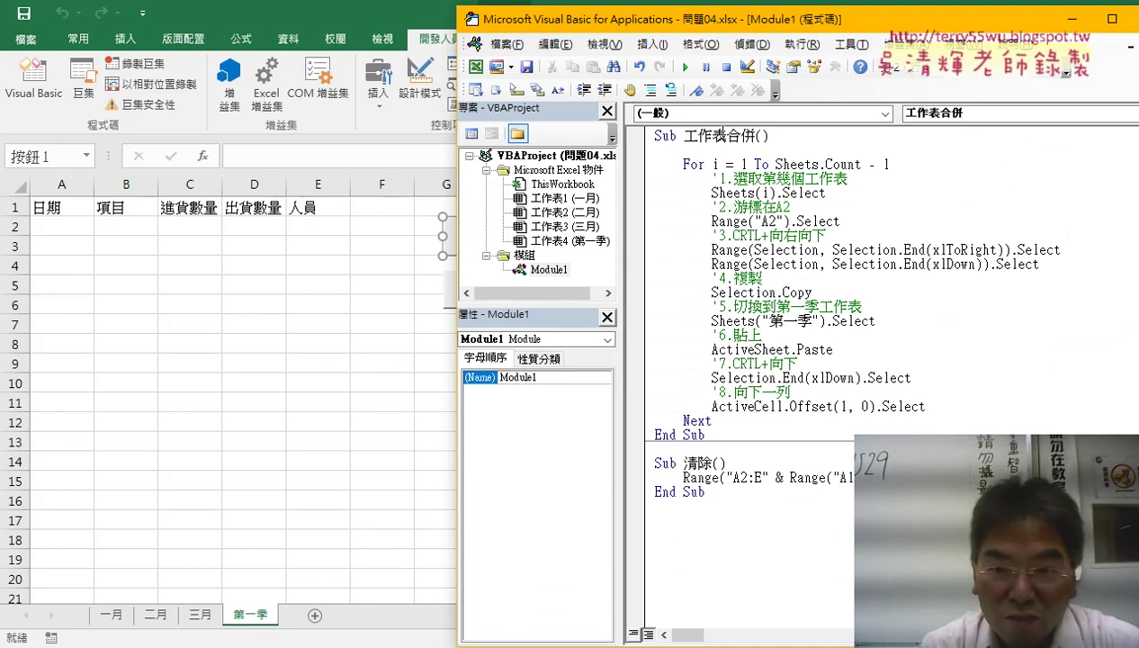
type("ra")
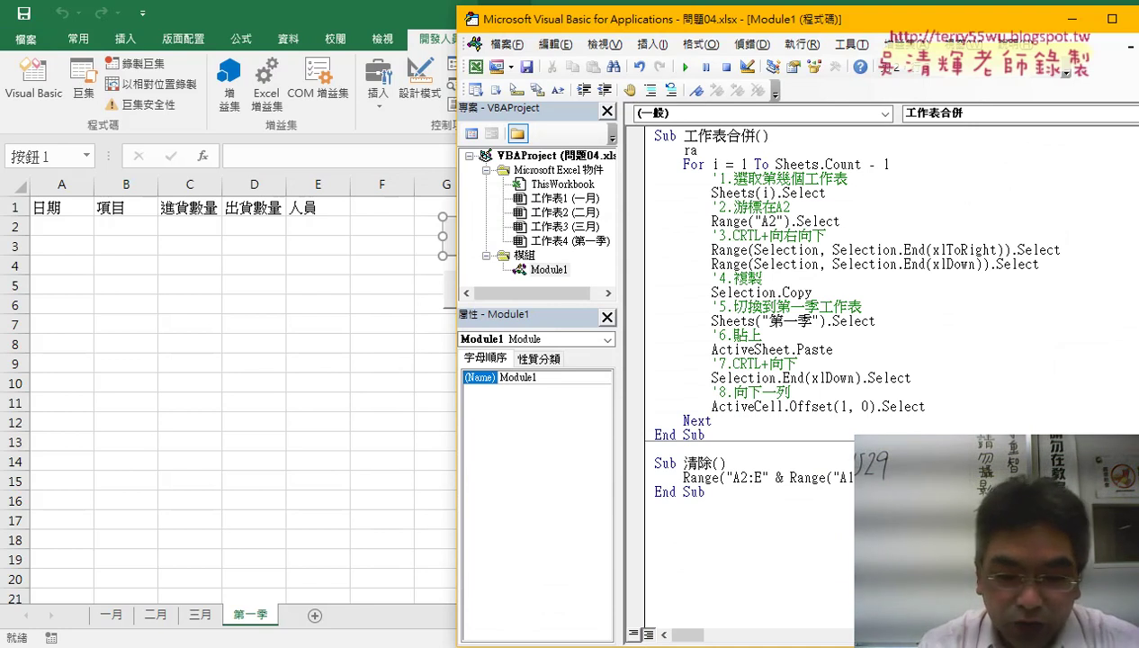
type("nge(\"")
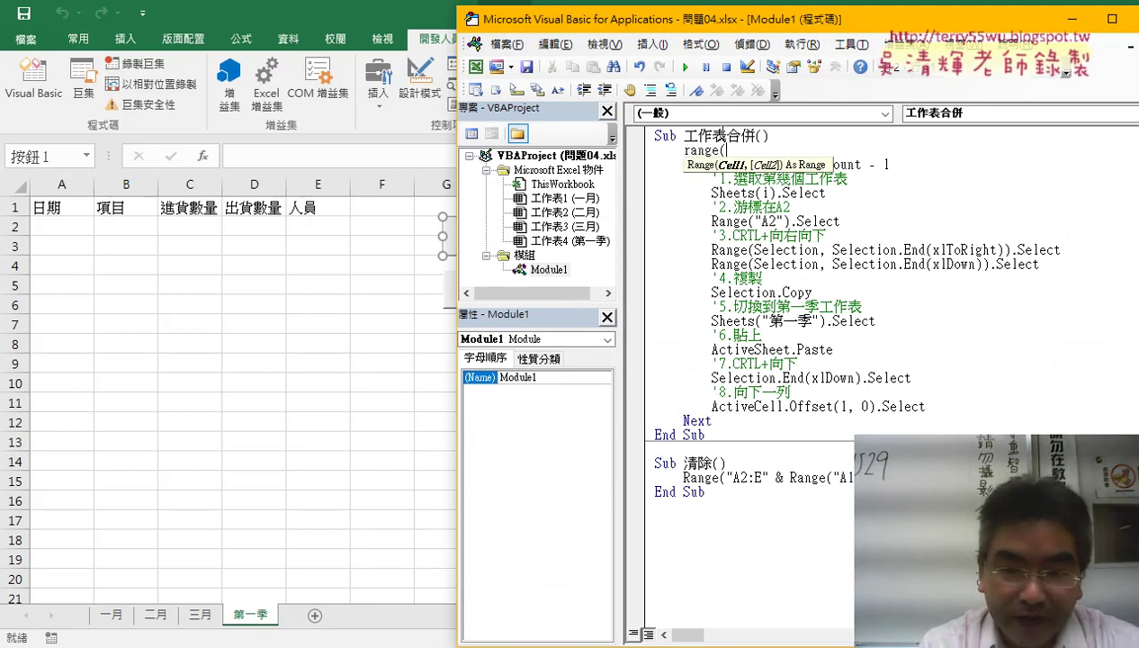
type("A")
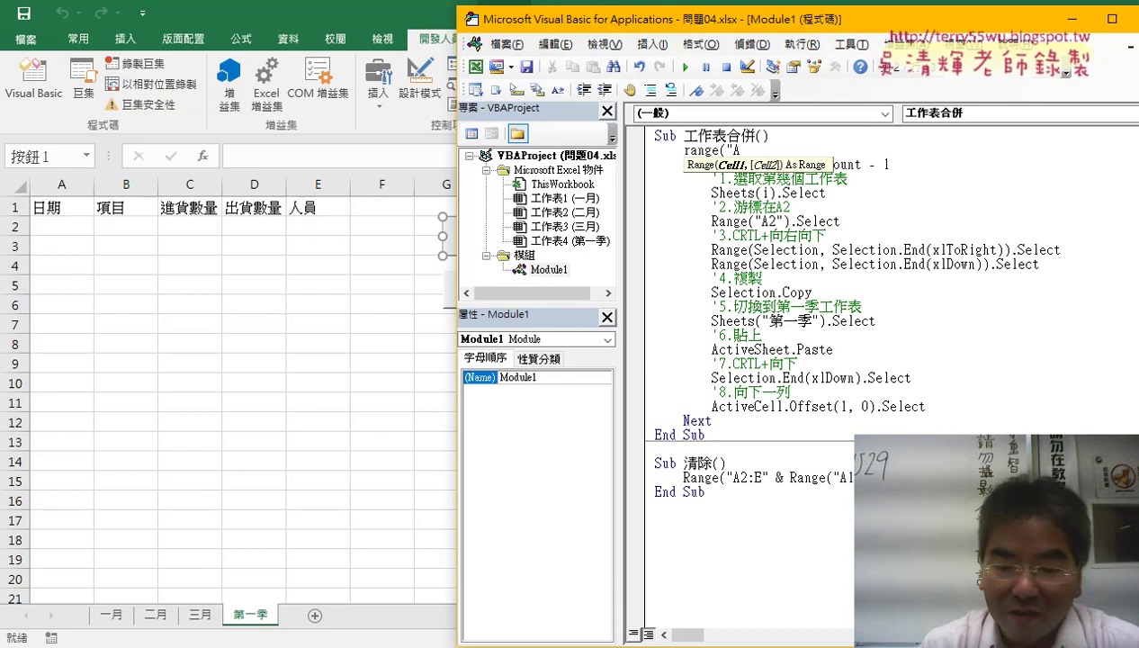
type("2")
type(")")
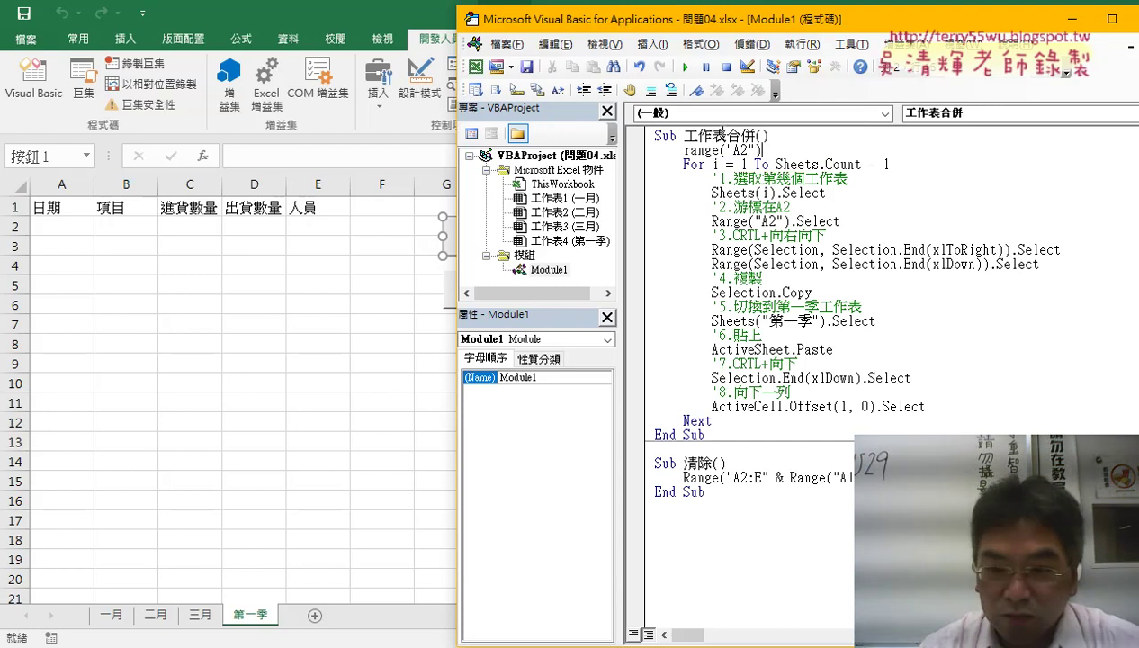
type(".")
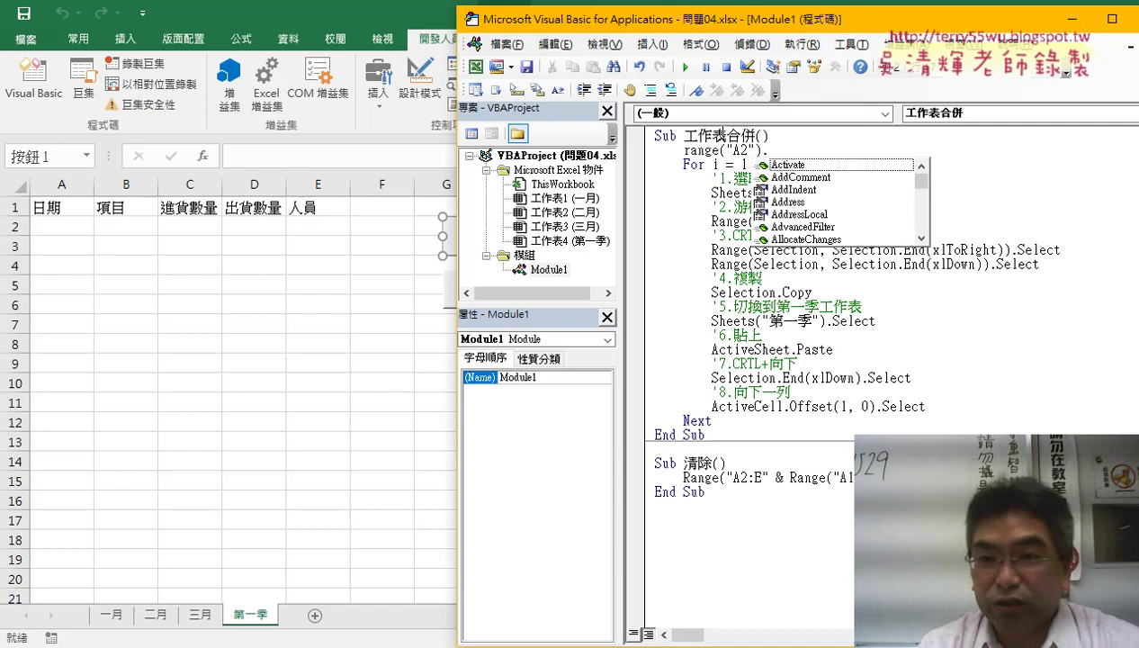
type("se")
key("Tab")
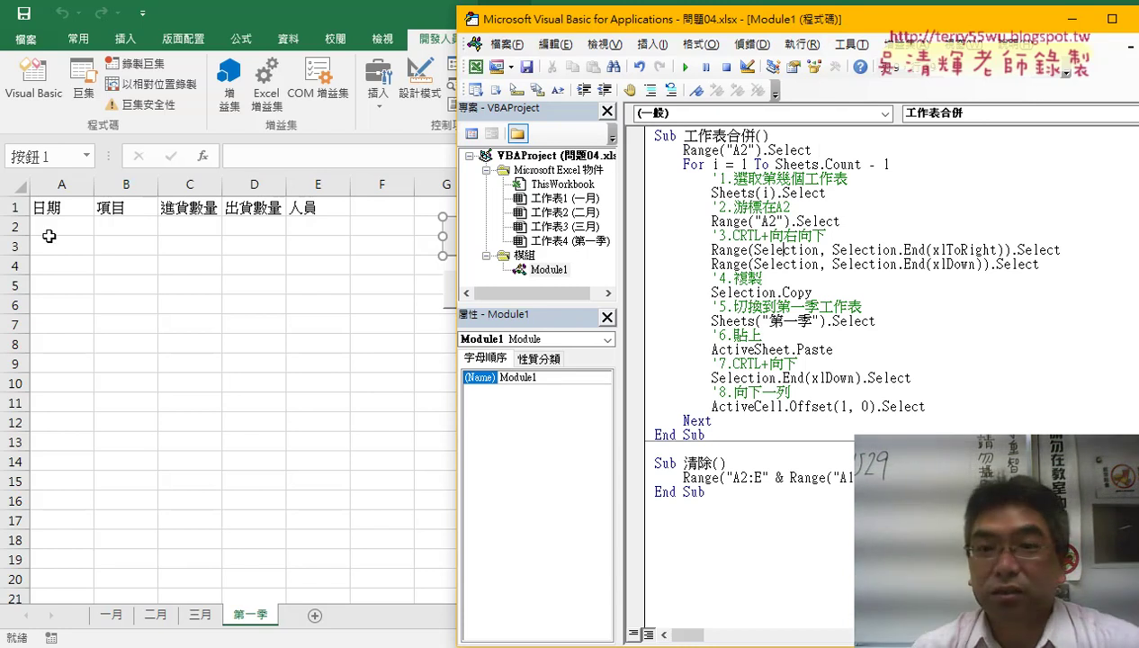
Insert Sheets("第一季").Select as the macro's first line, above Range("A2").Select.
left_click(778, 137)
key("Return")
type("s")
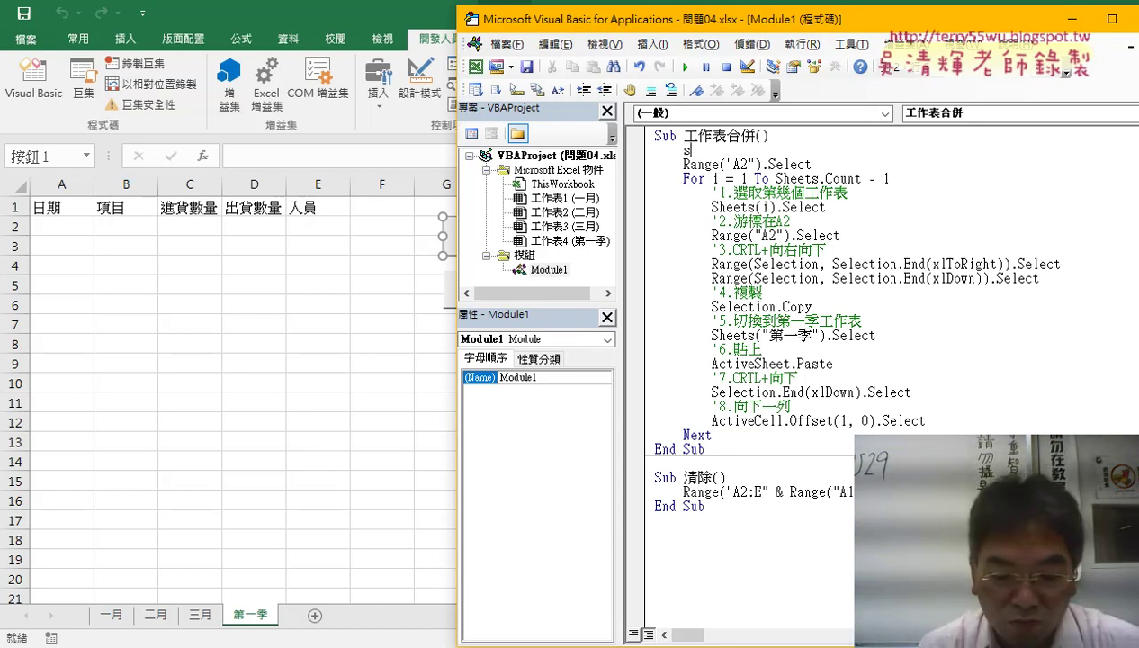
type("e")
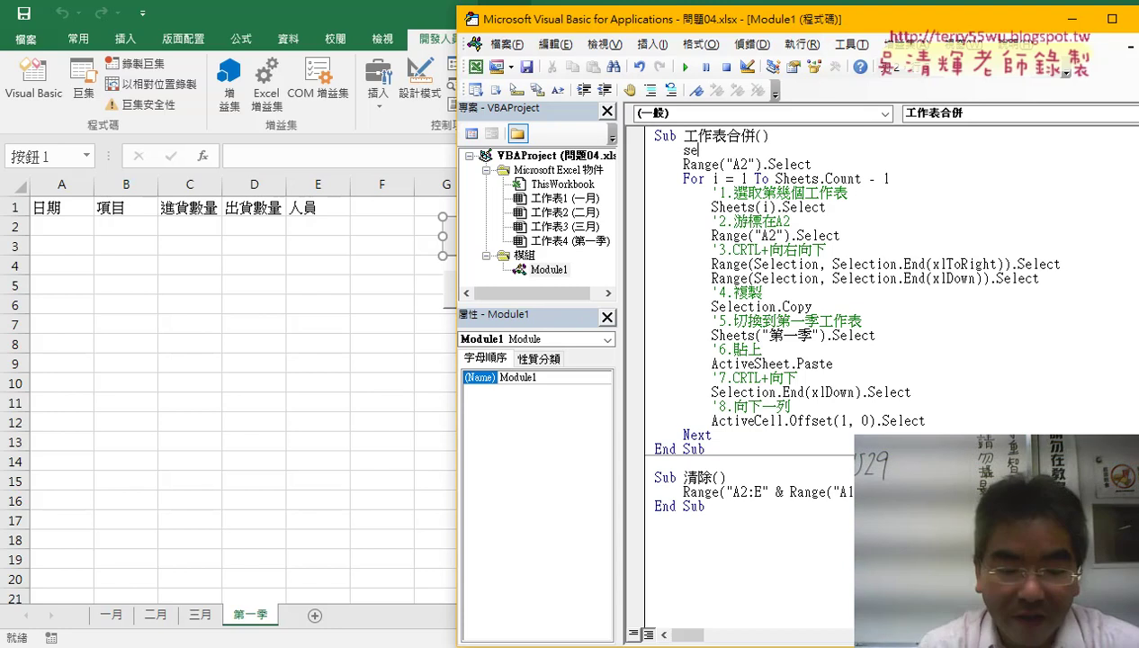
type("h")
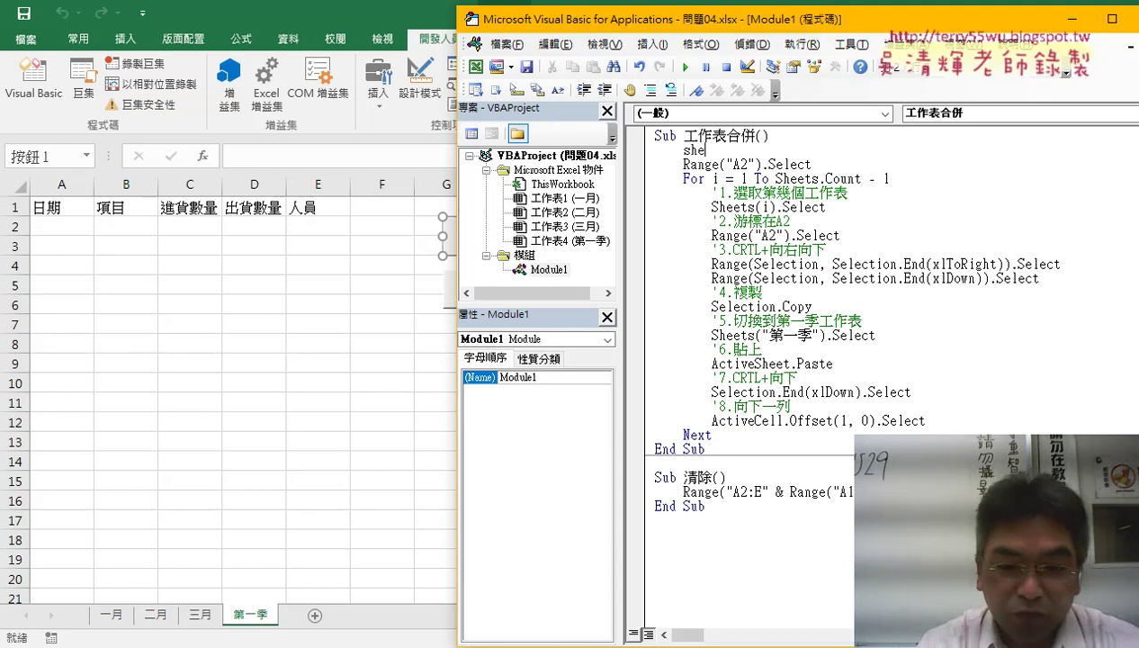
type("ets")
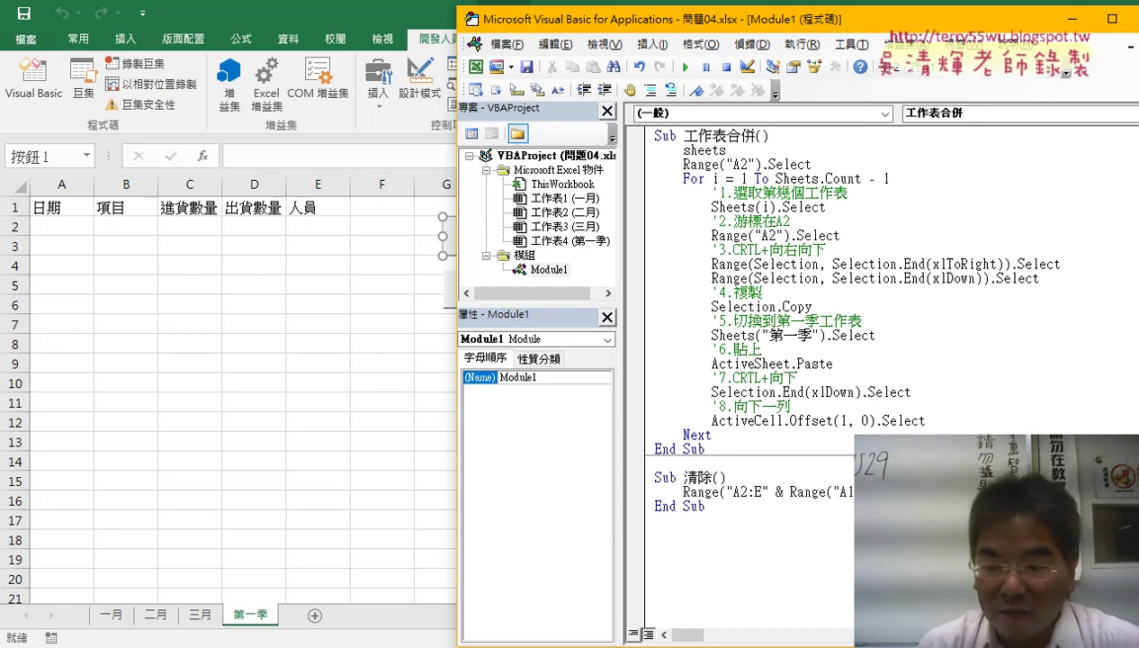
type("(")
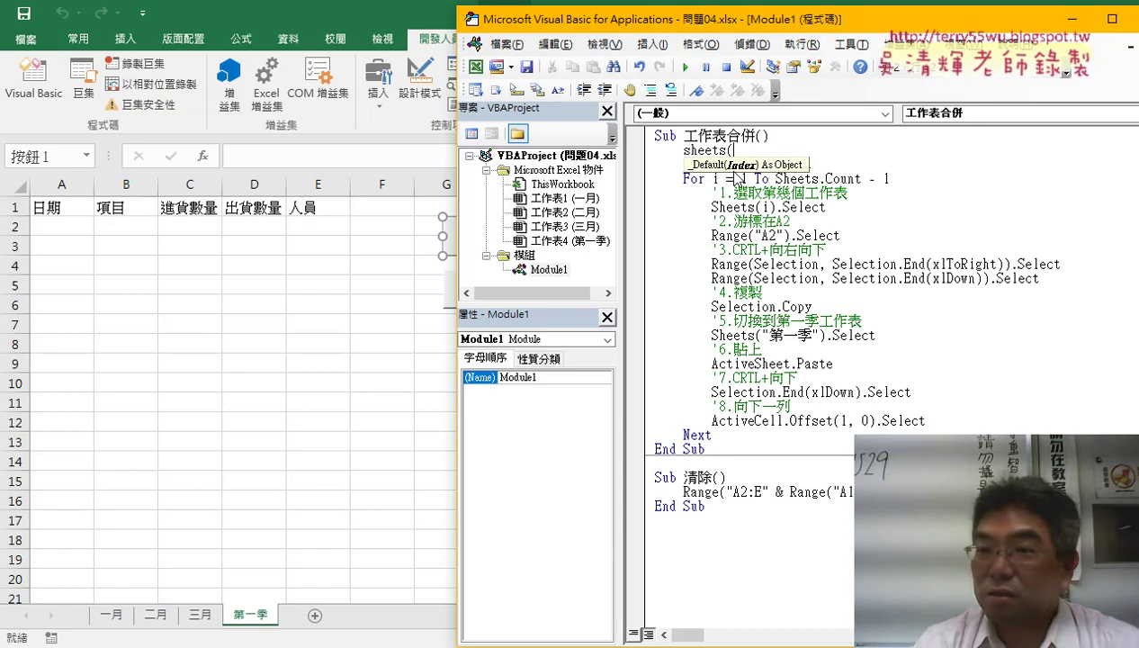
type("4")
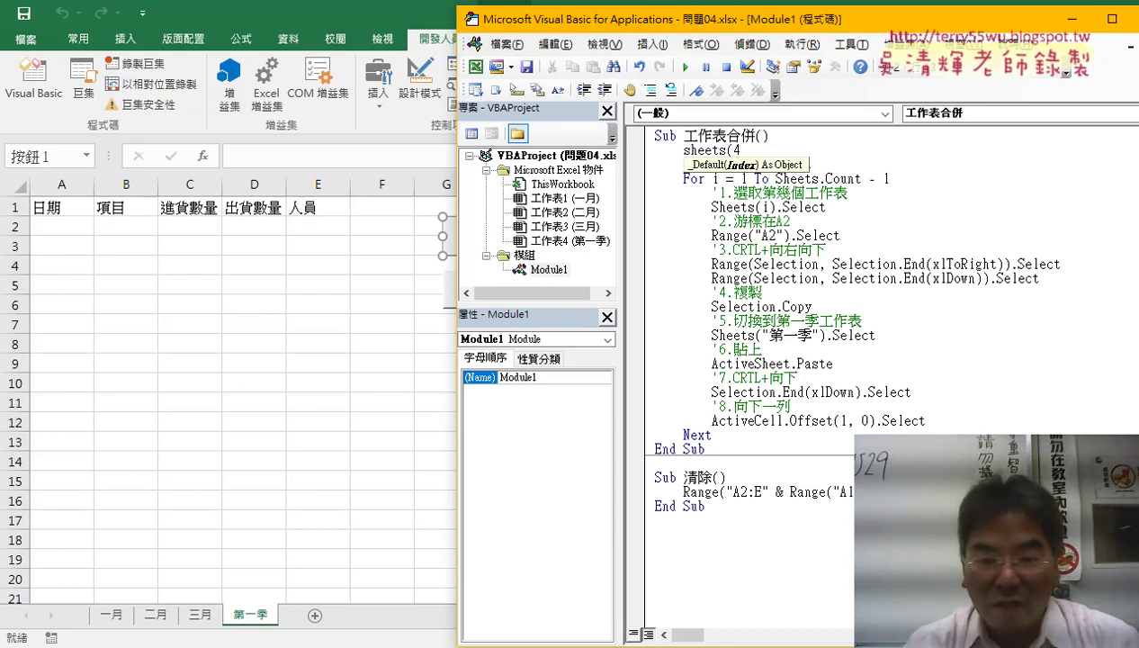
key("BackSpace")
type("\"")
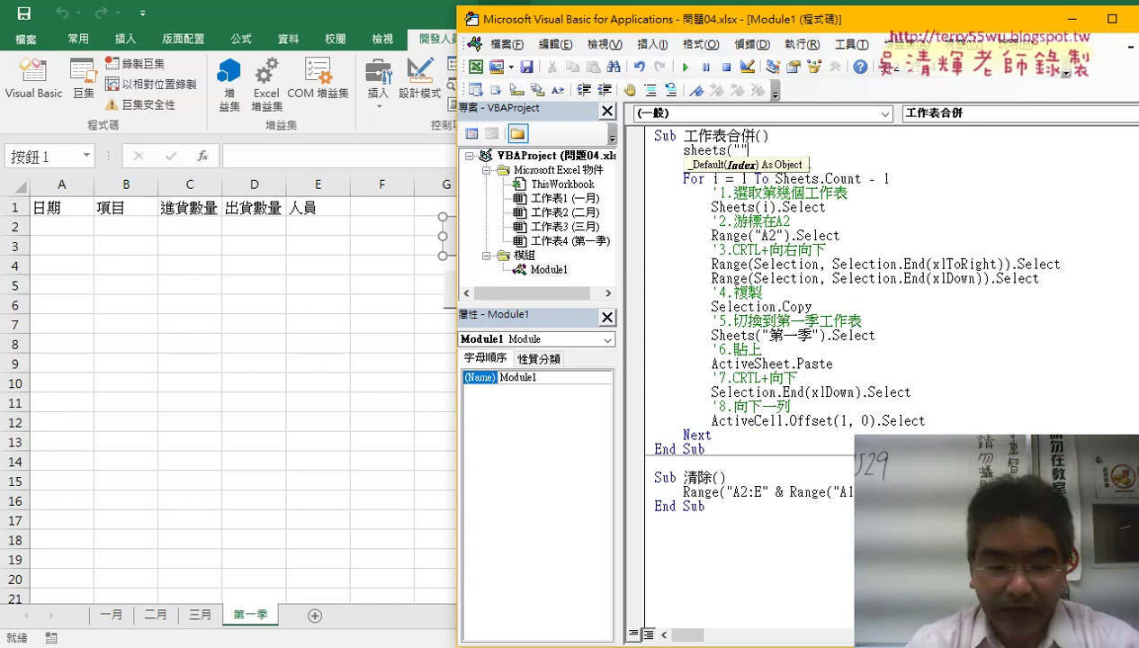
type("第")
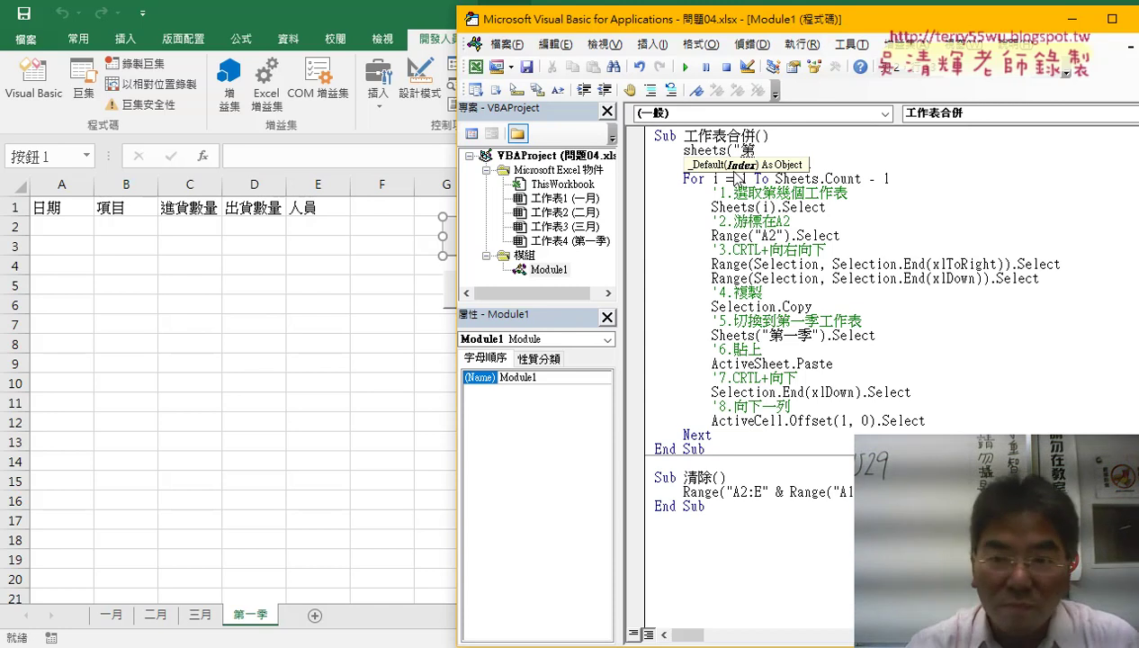
type("一ㄐ一季\"")
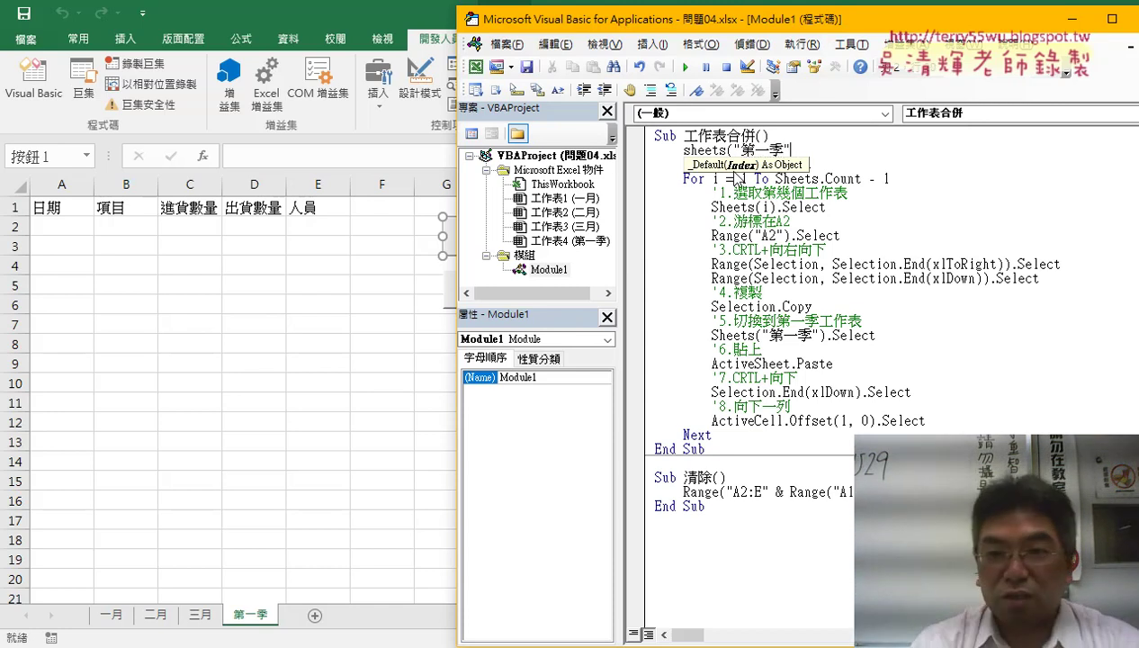
type(")")
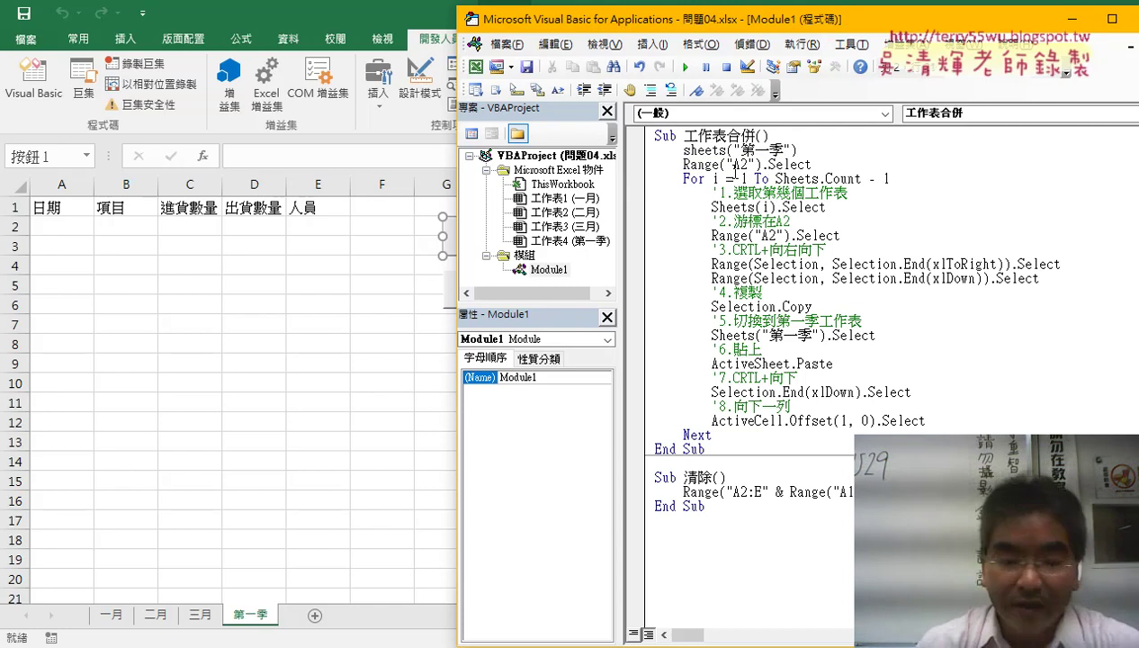
type("ㄙㄧ")
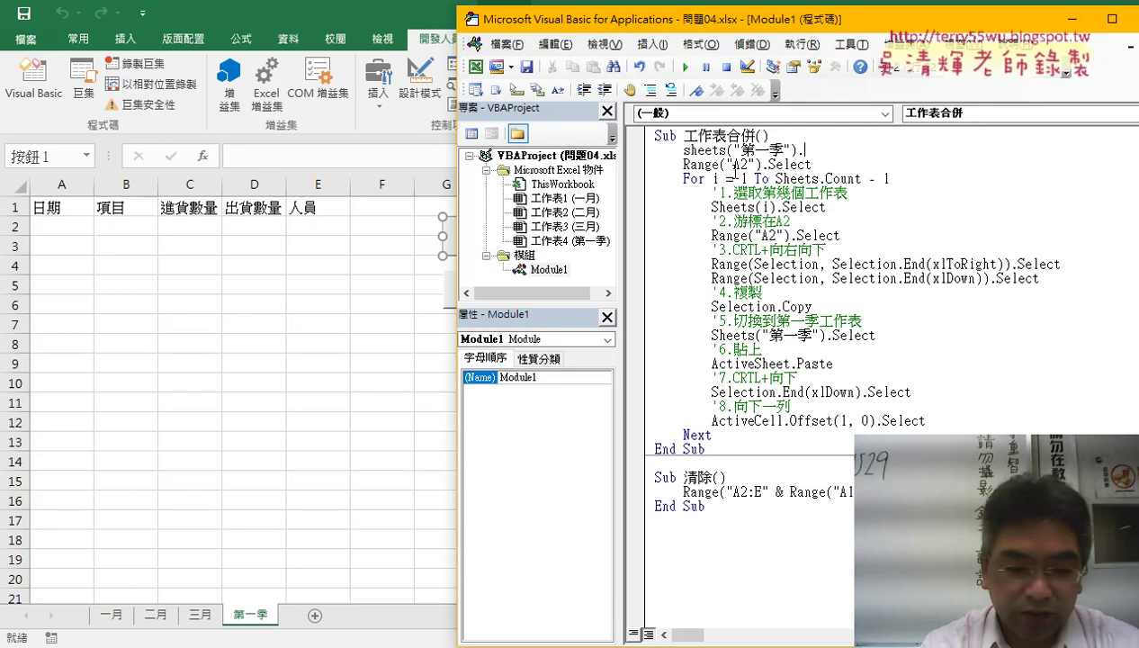
type("select")
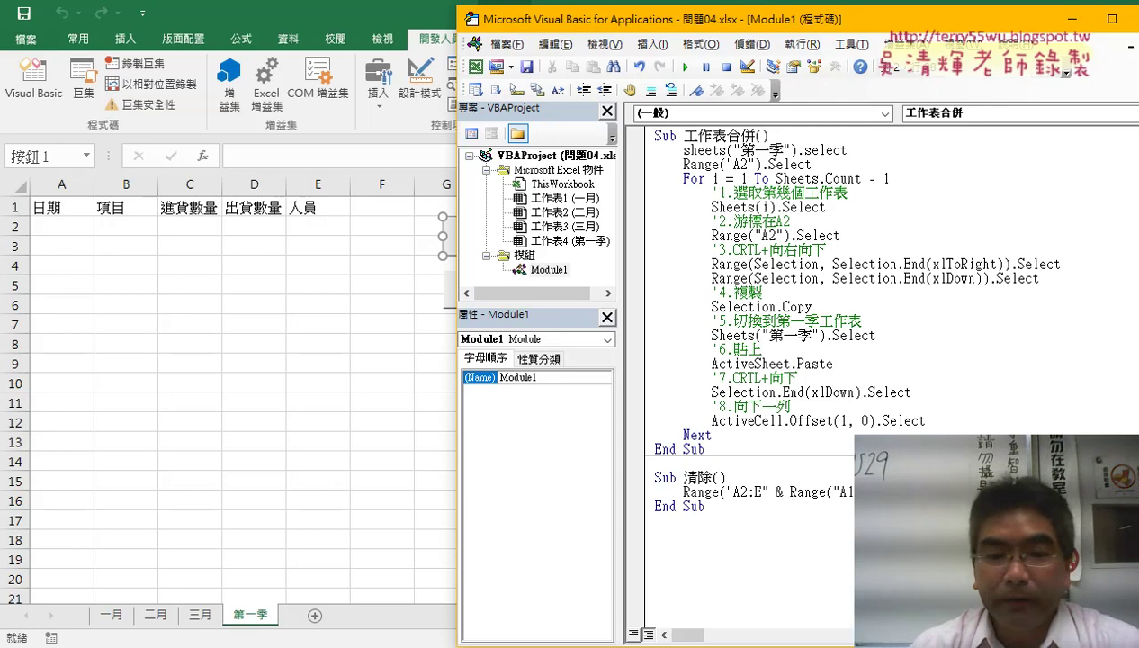
left_click(812, 165)
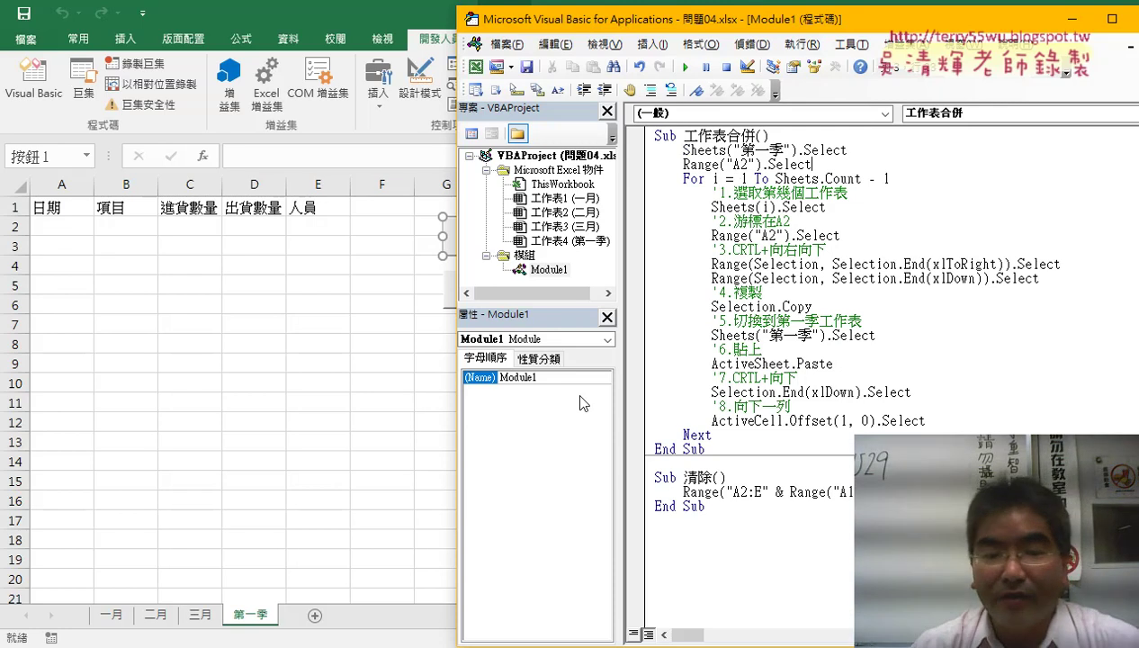
Step through the macro with F8 past the 第一季 switch, then reset and restart stepping.
left_click(200, 619)
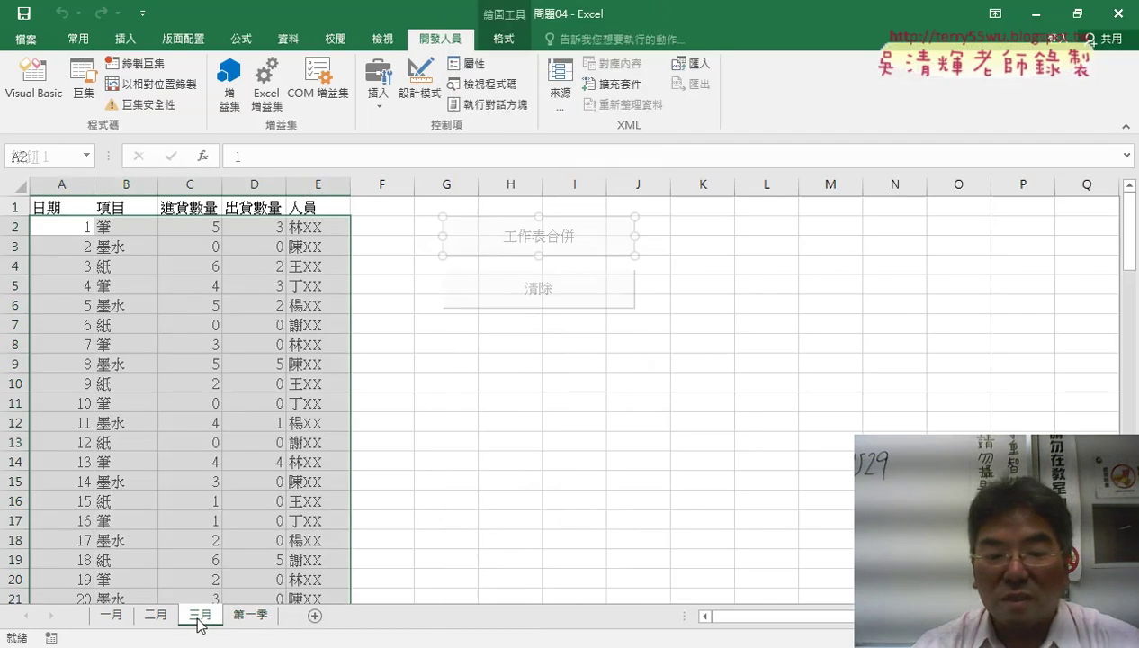
left_click(480, 624)
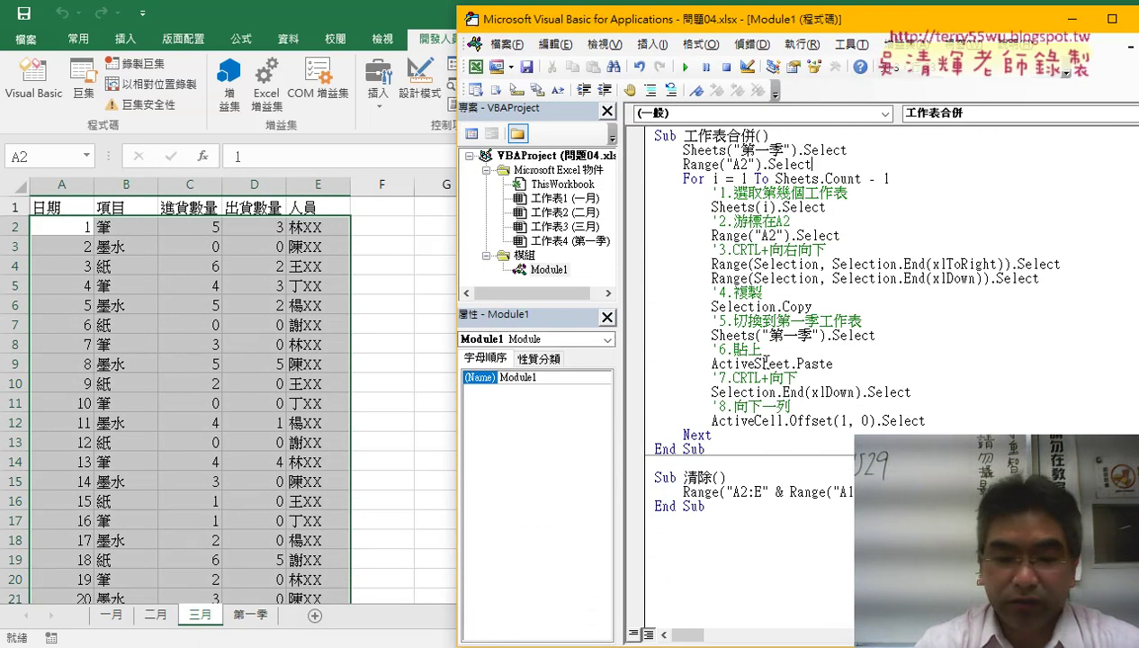
key("F8")
key("F8")
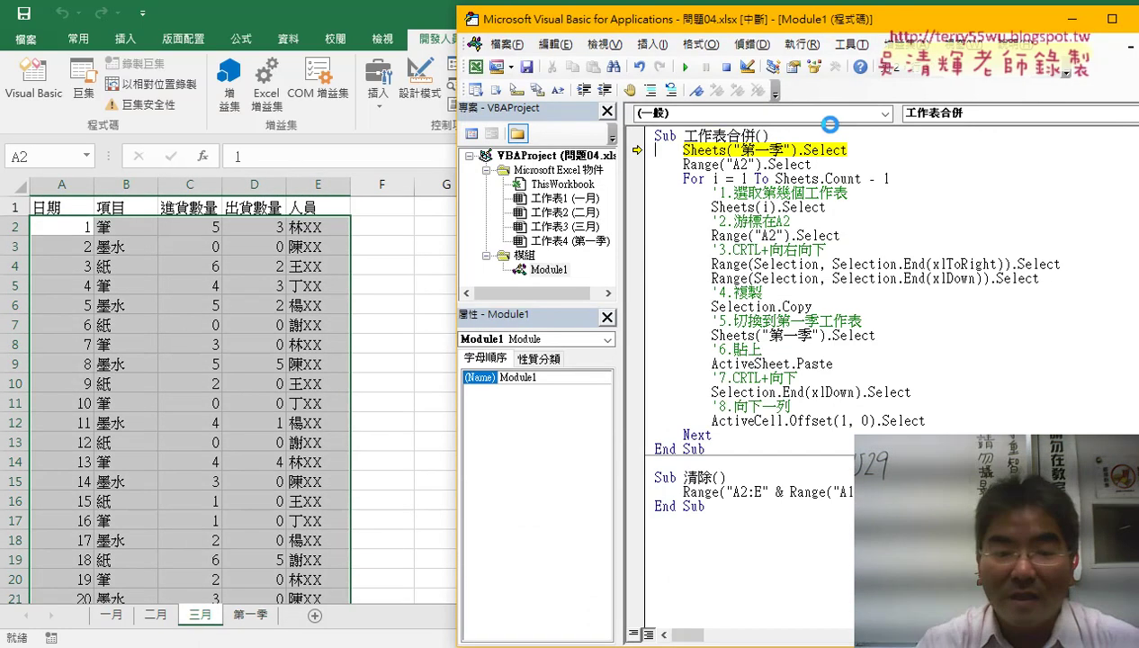
key("F8")
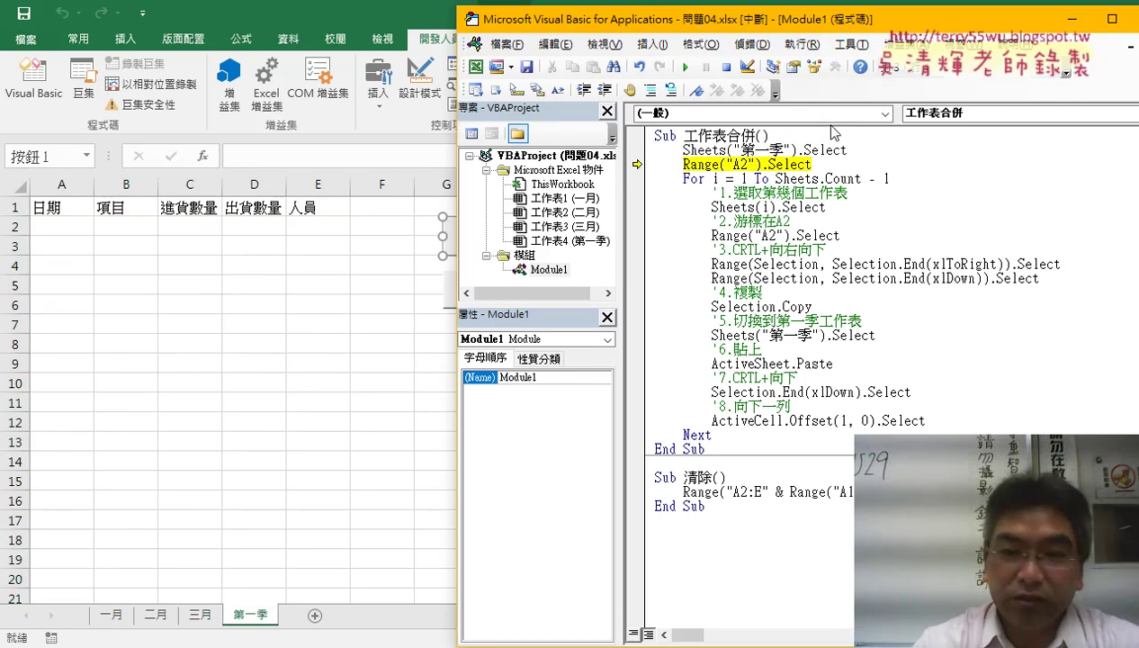
key("F8")
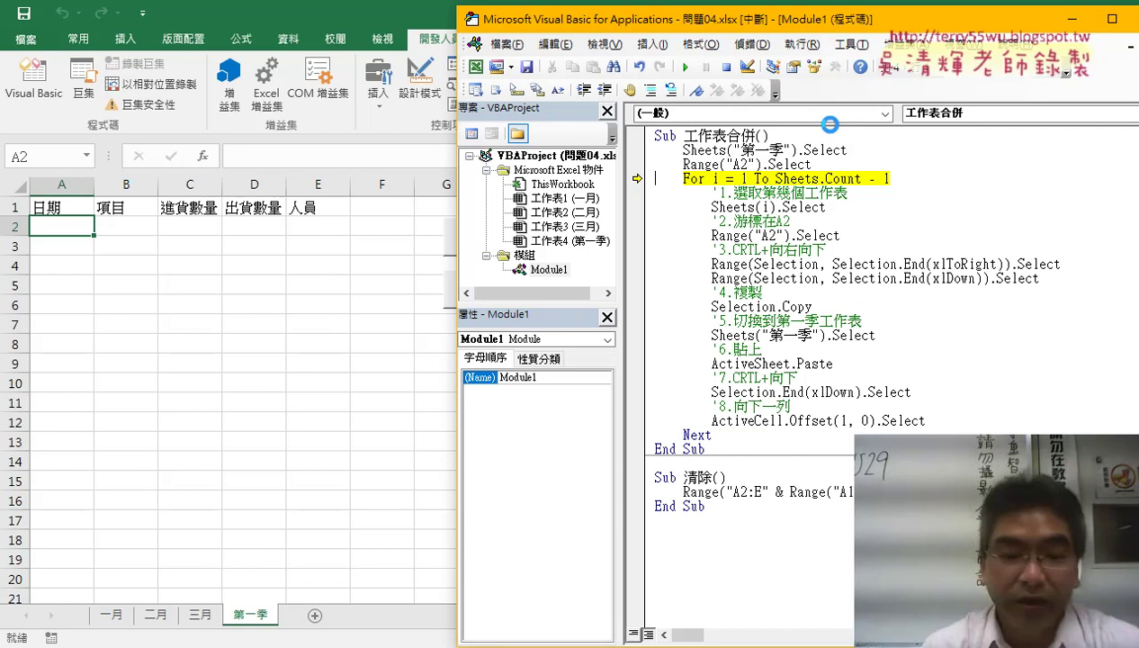
key("F8")
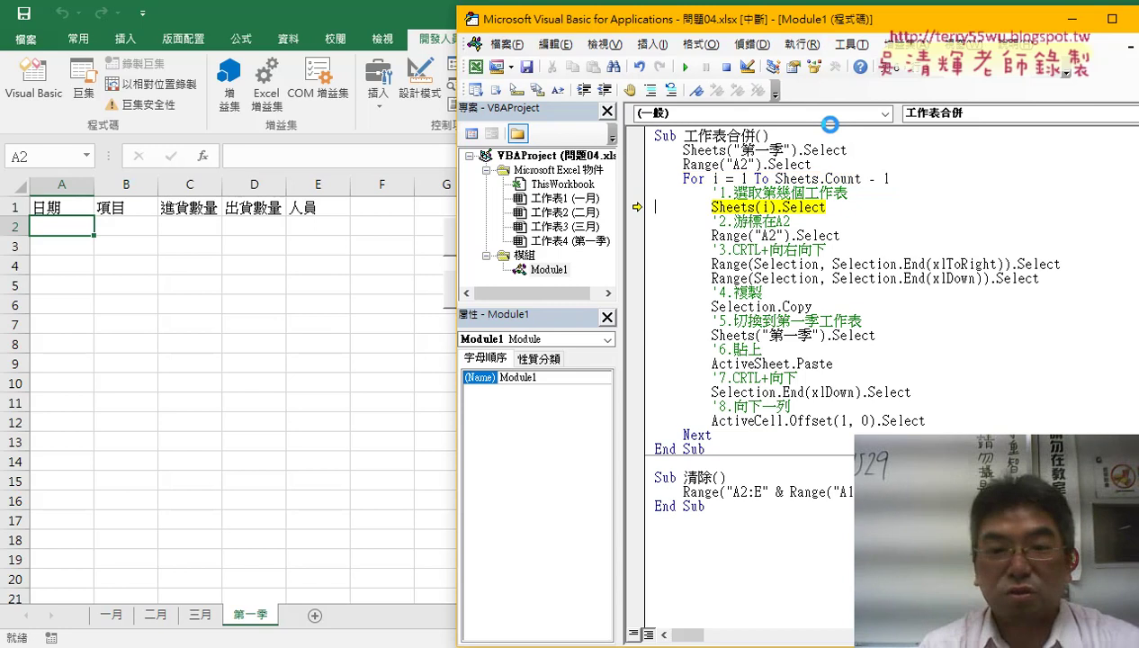
key("F8")
key("F8")
key("F8")
key("F8")
key("F8")
key("F8")
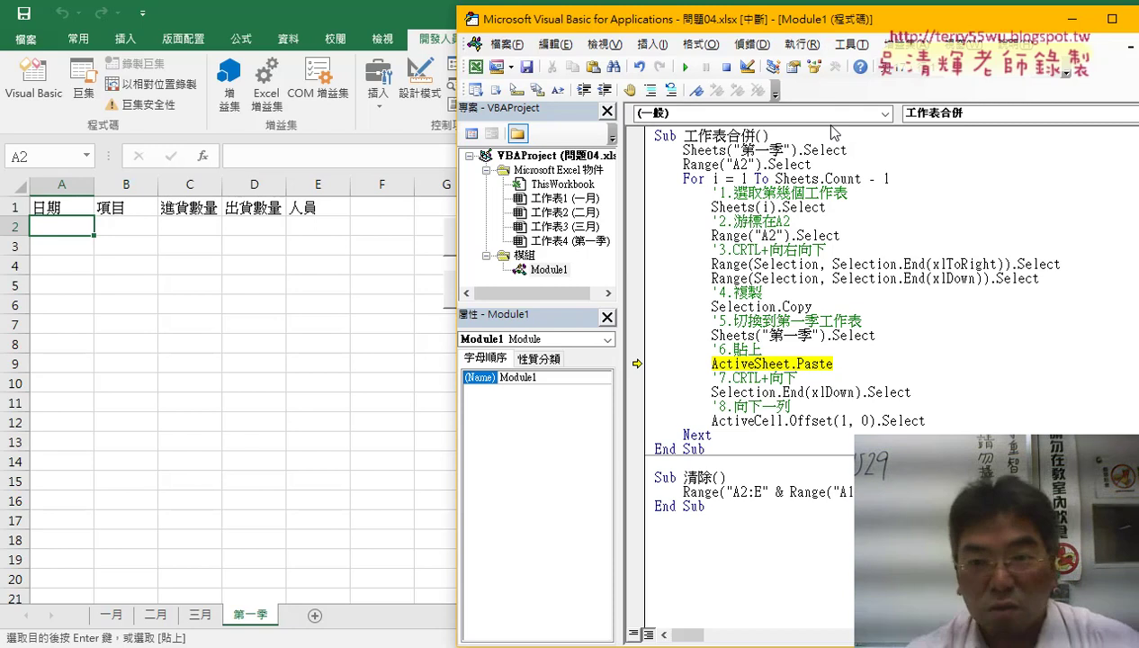
left_click(727, 67)
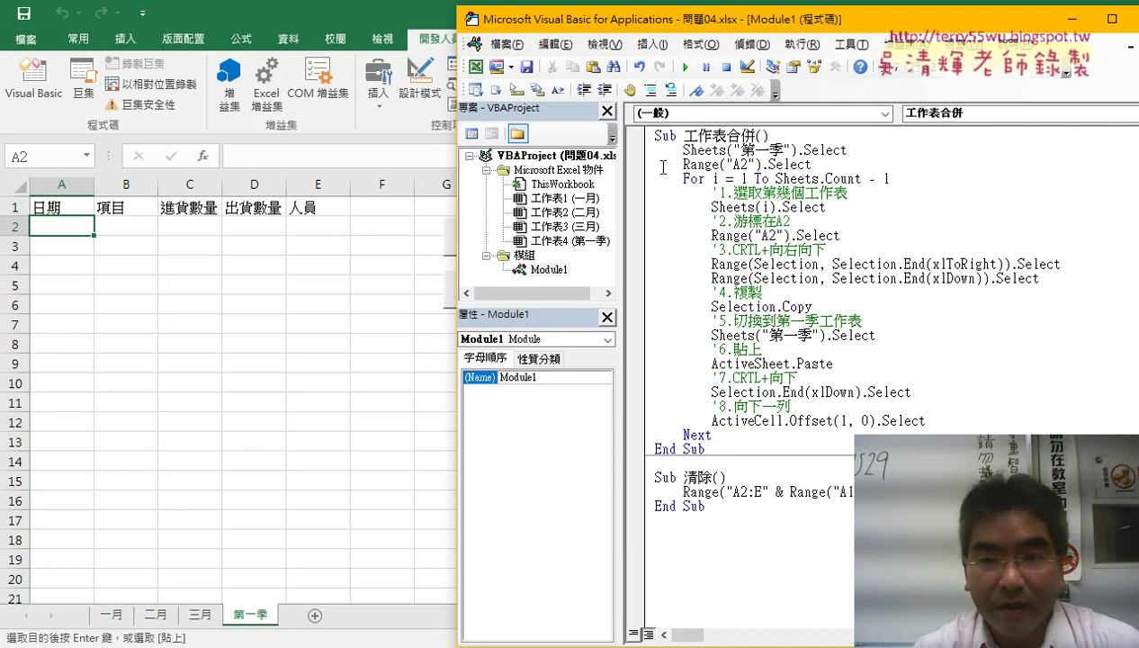
key("F8")
Step through the first loop pass, pasting the 一月 records into 第一季 rows 2–31.
key("F8")
key("F8")
key("F8")
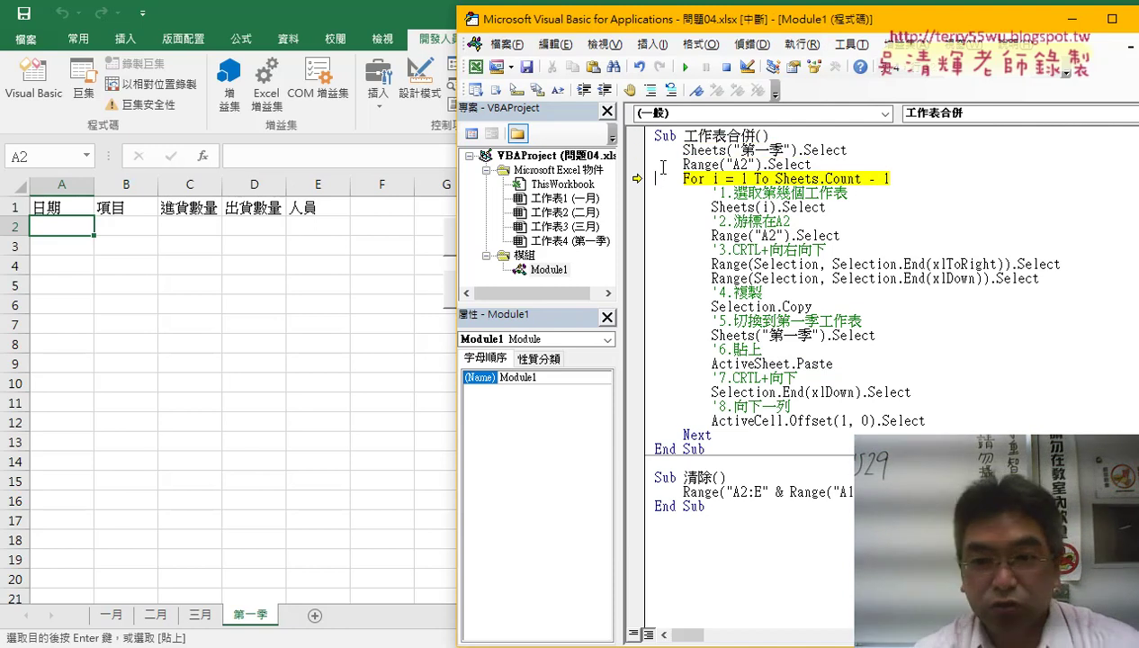
key("F8")
key("F8")
key("F8")
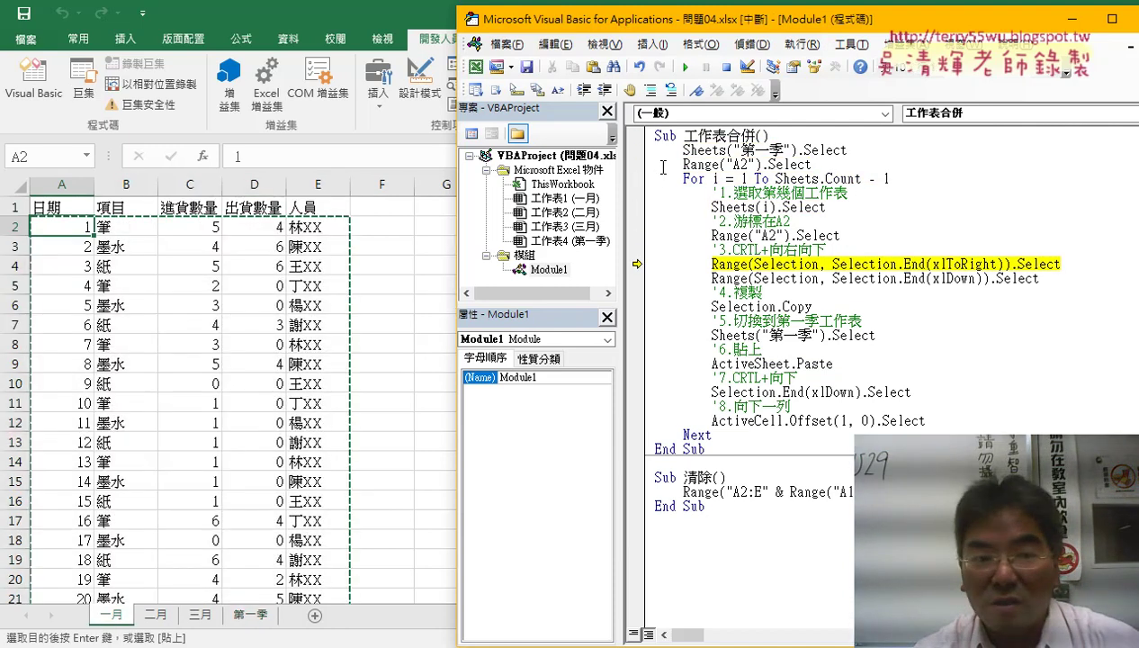
key("F8")
key("F8")
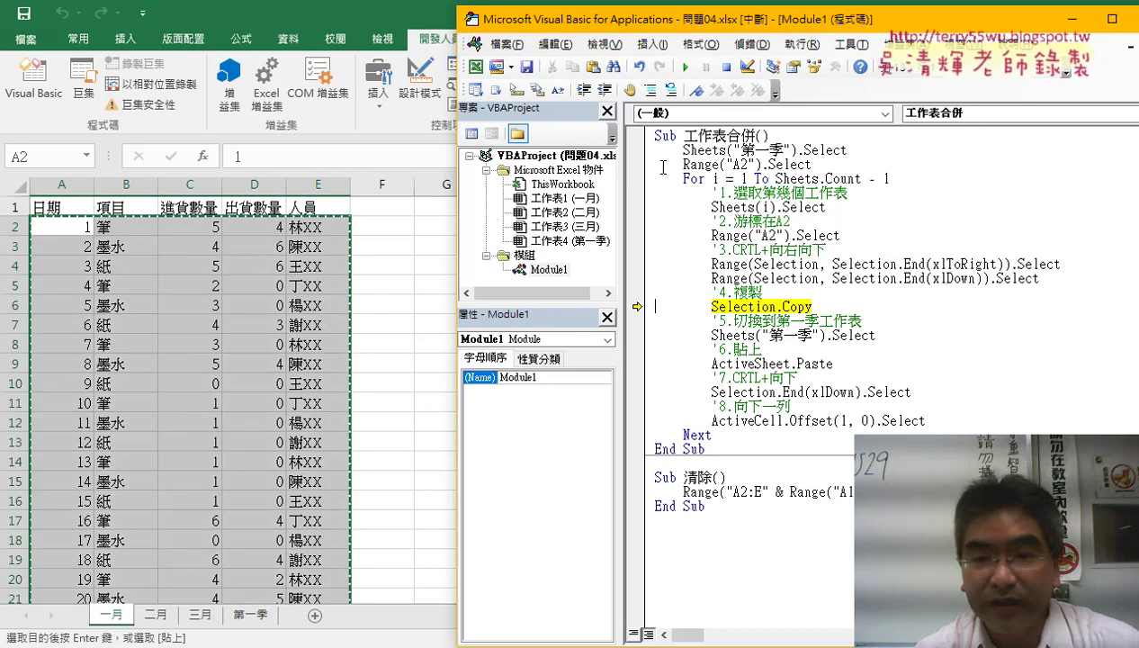
key("F8")
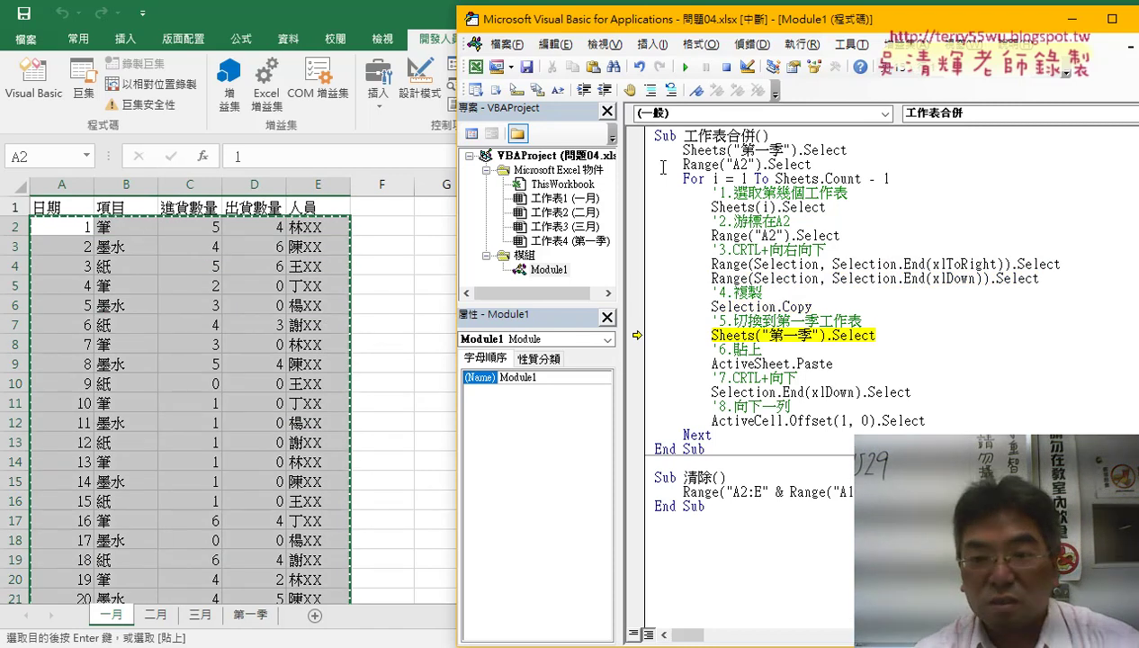
key("F8")
key("F8")
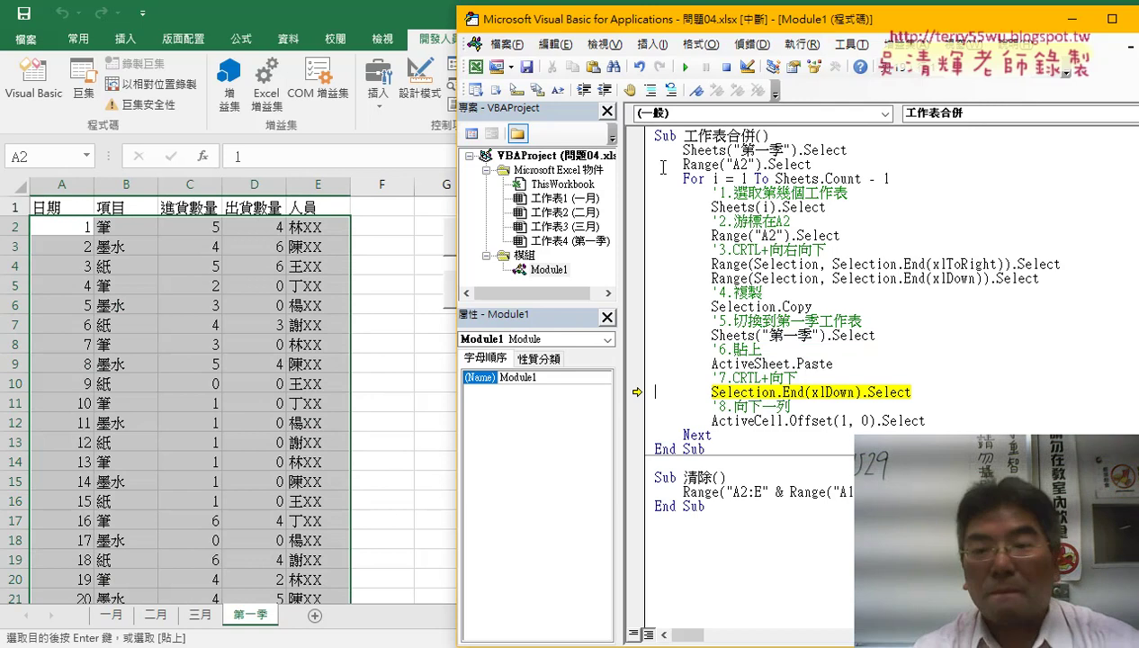
key("F8")
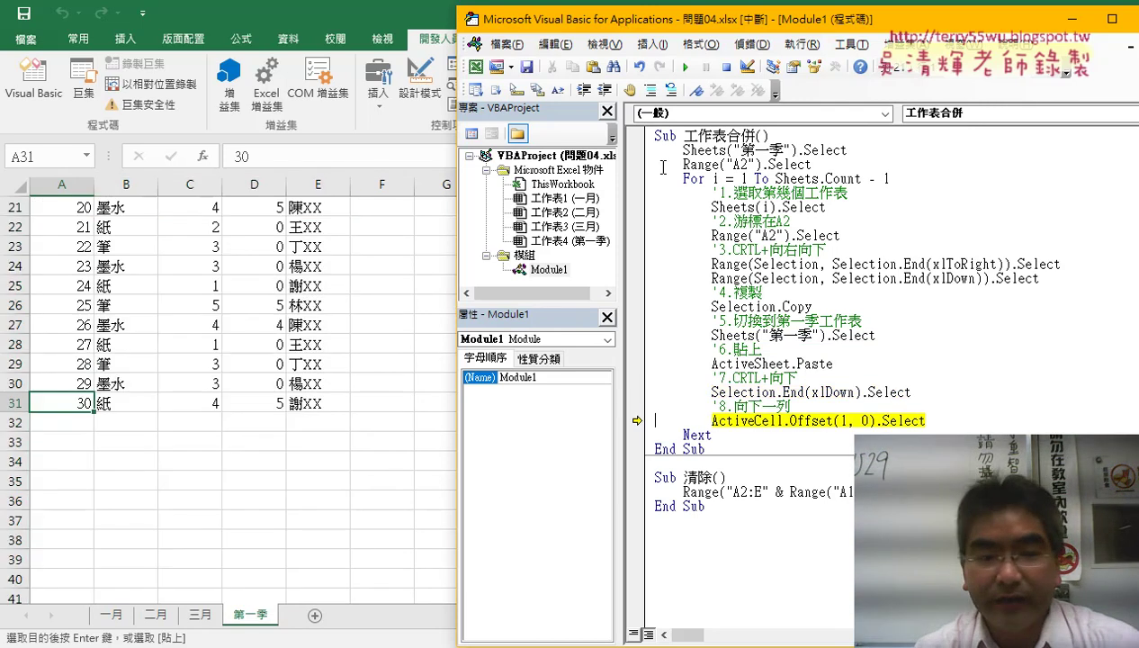
key("F8")
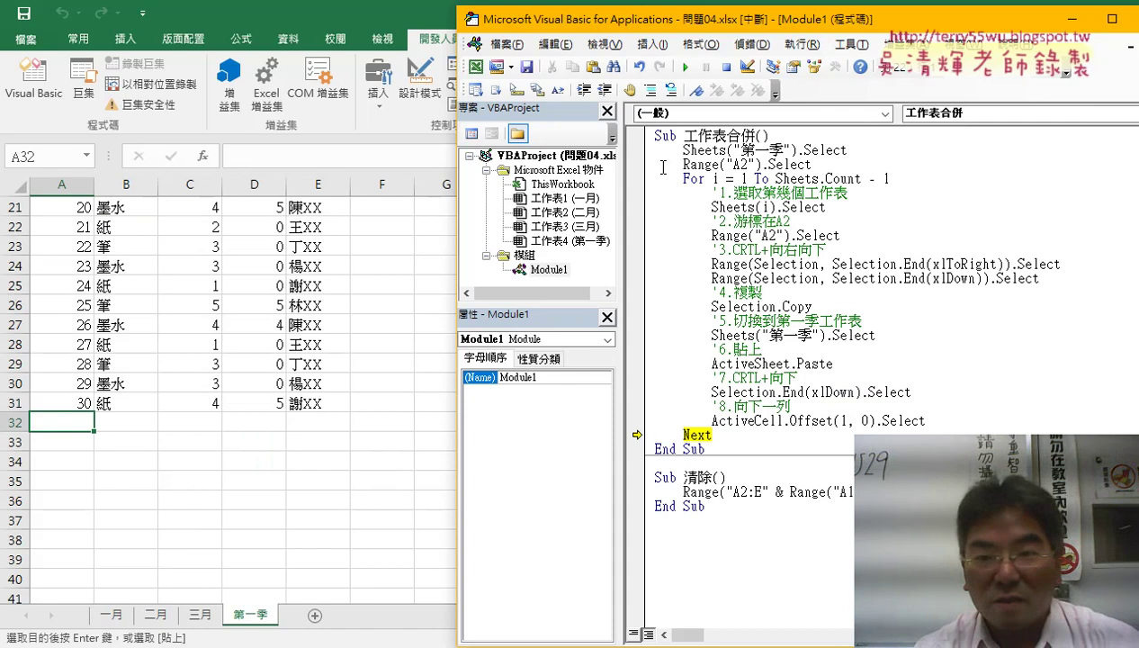
key("F8")
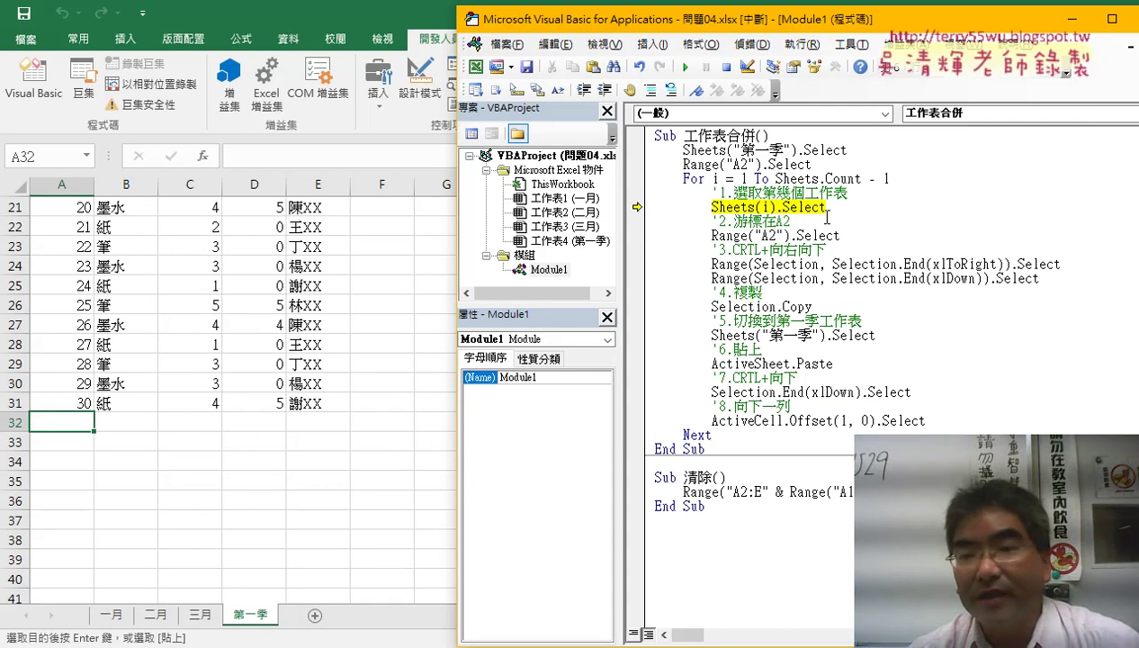
Check the loop counter i's current value and highlight the sheet-selection lines.
mouse_move(769, 208)
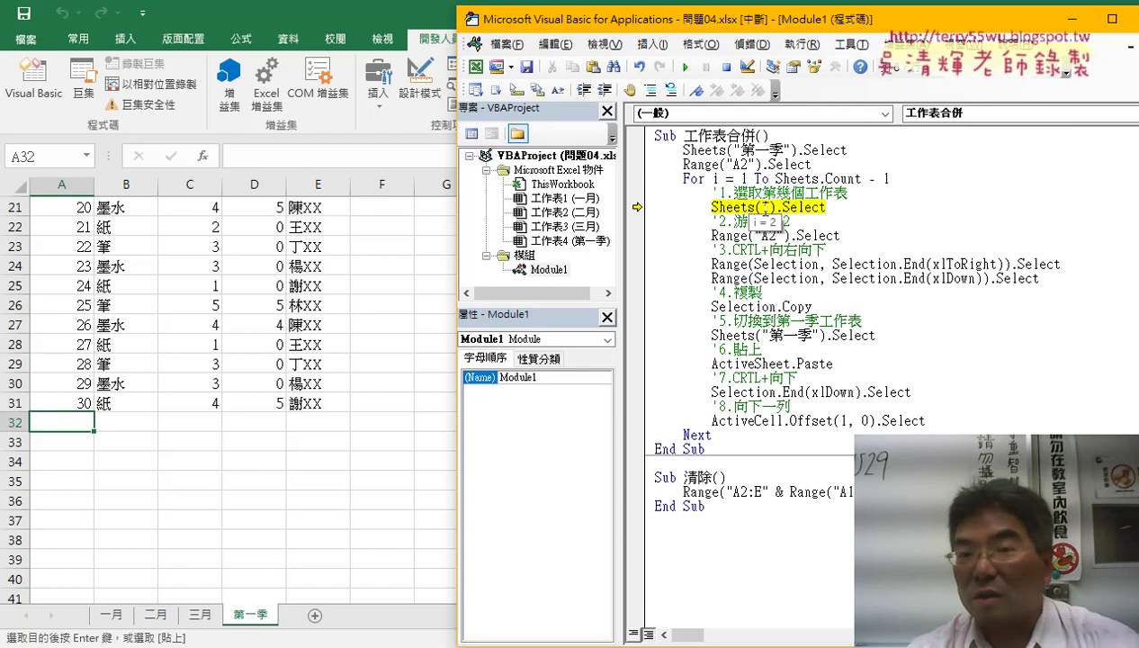
left_click_drag(827, 207, 640, 191)
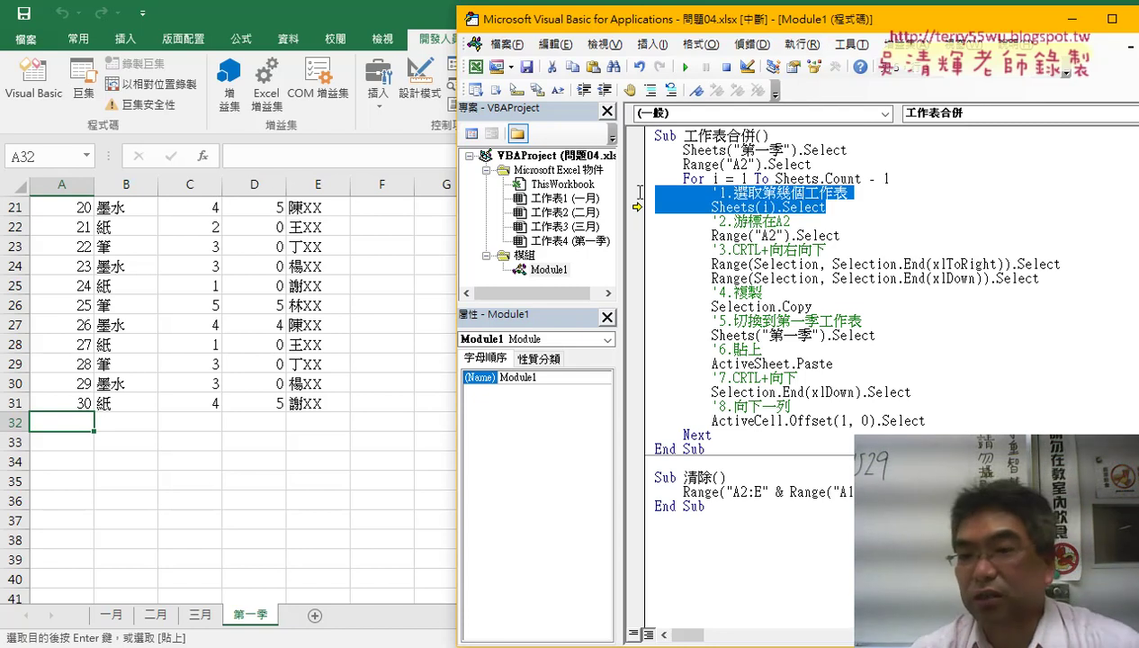
left_click(770, 208)
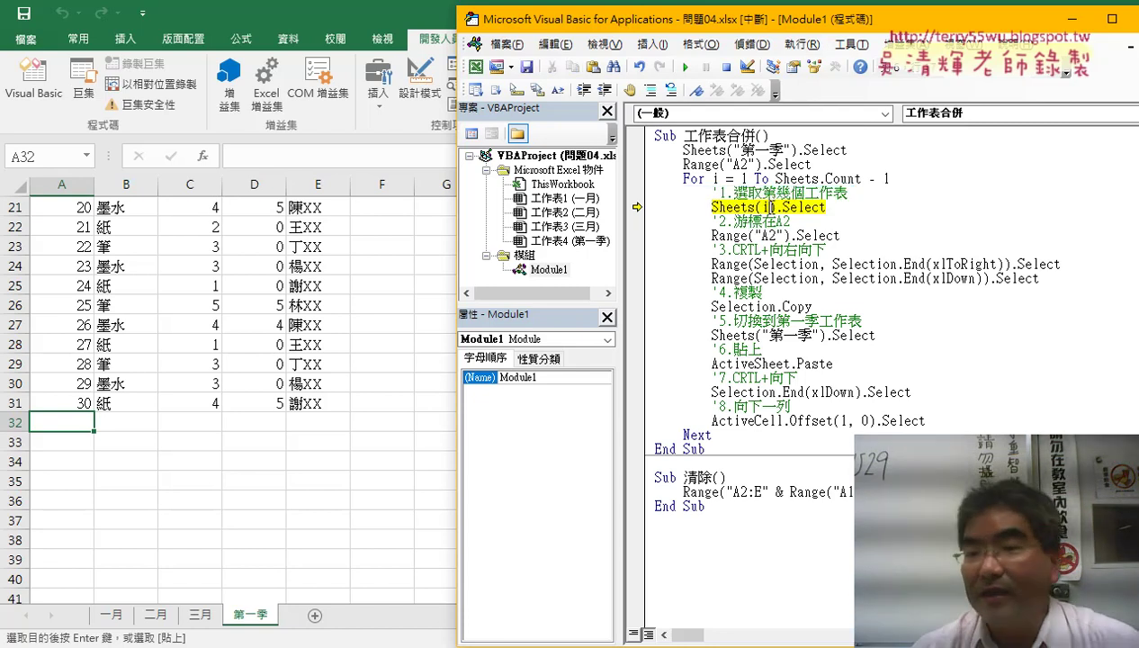
double_click(766, 208)
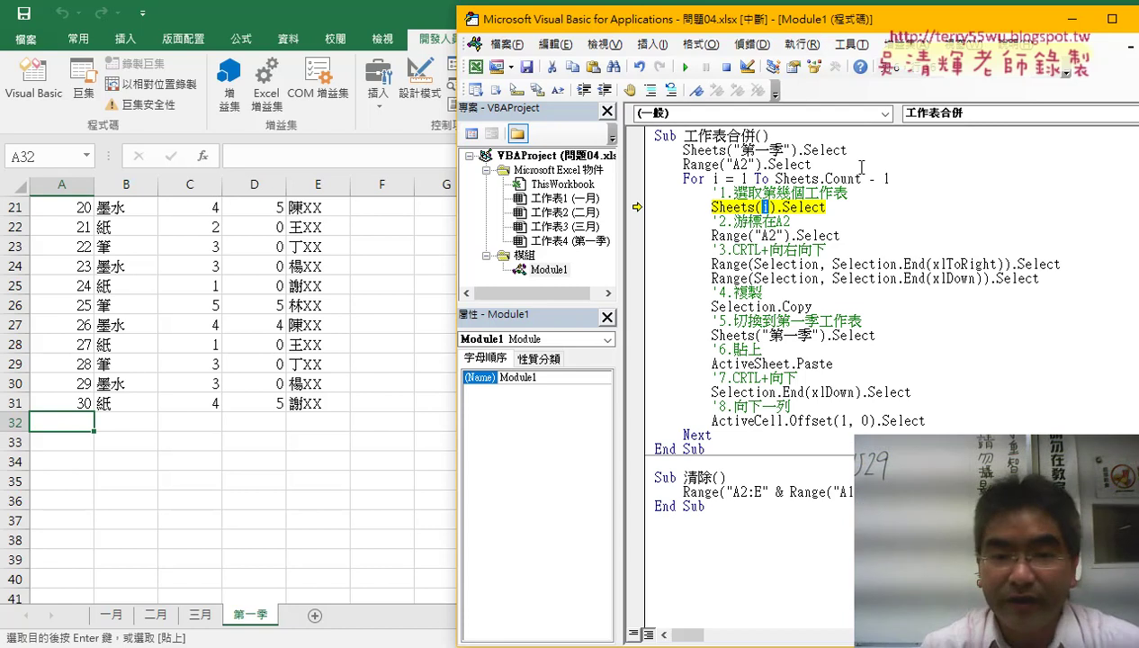
Step through the 二月 pass, pasting its 30 rows into 第一季 rows 32–61.
key("F8")
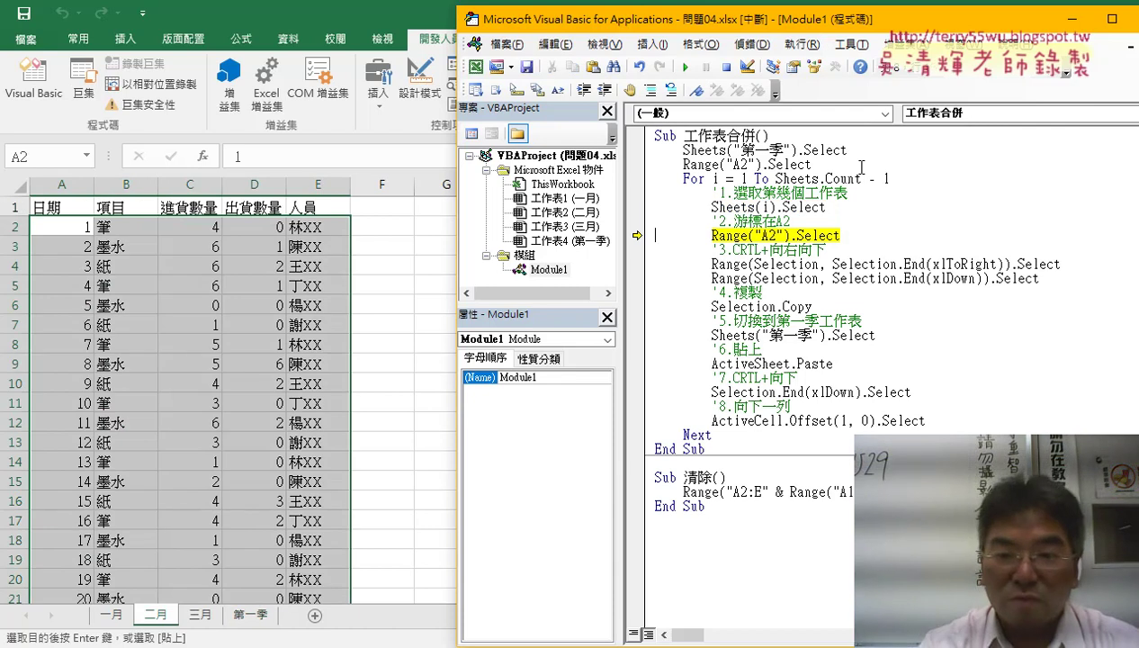
key("F8")
key("F8")
key("F8")
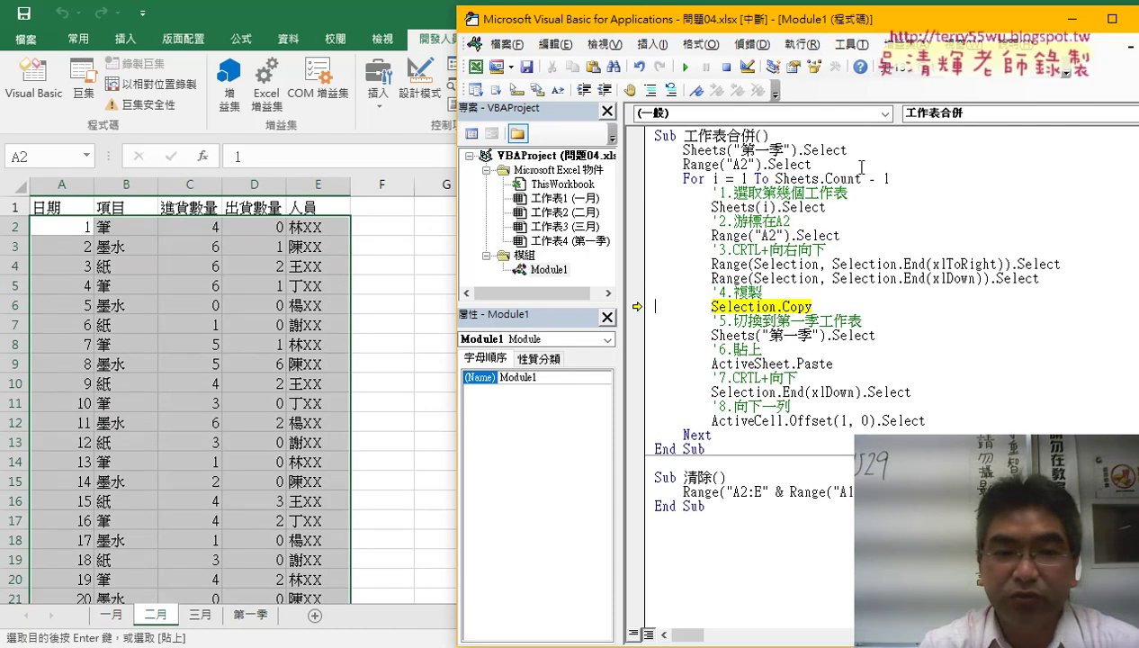
key("F8")
key("F8")
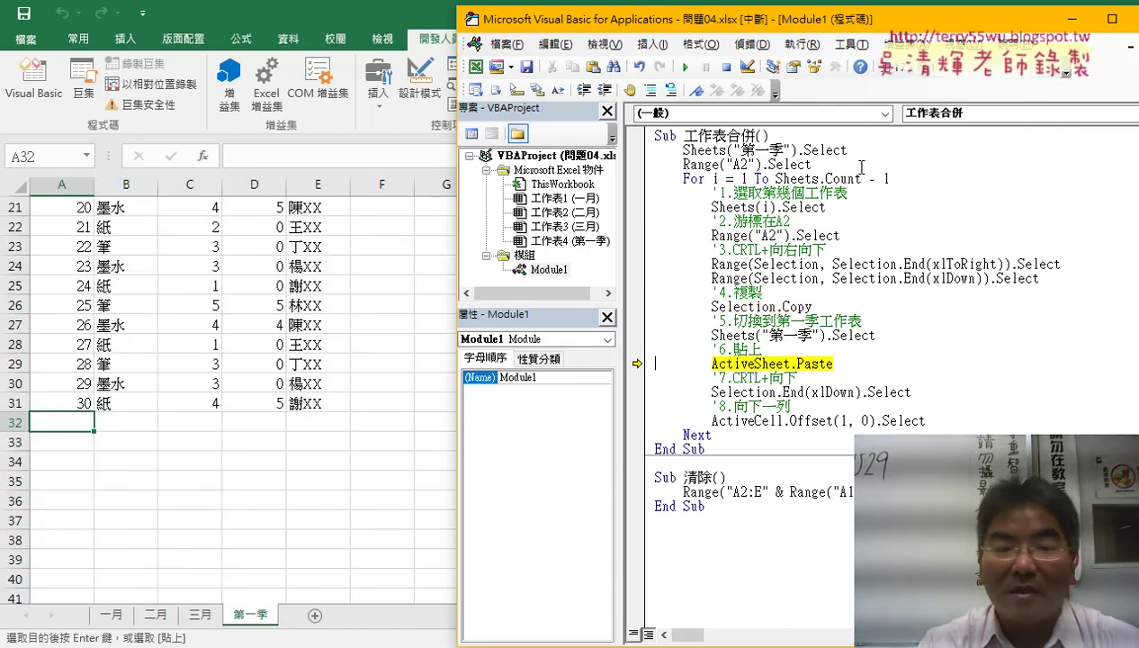
key("F8")
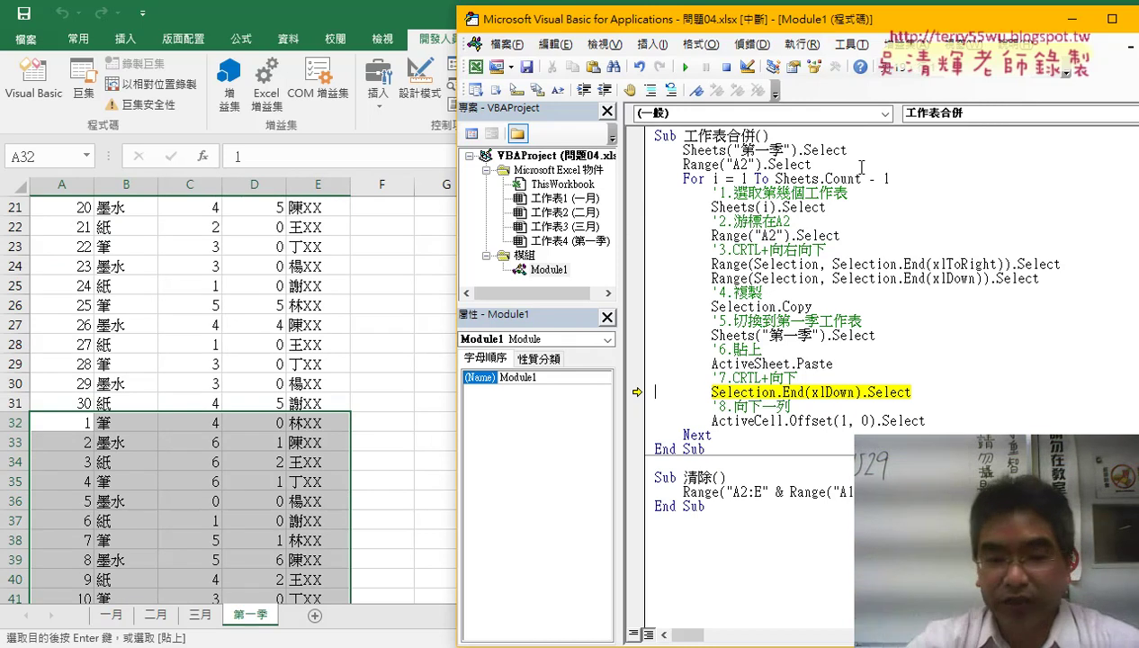
key("F8")
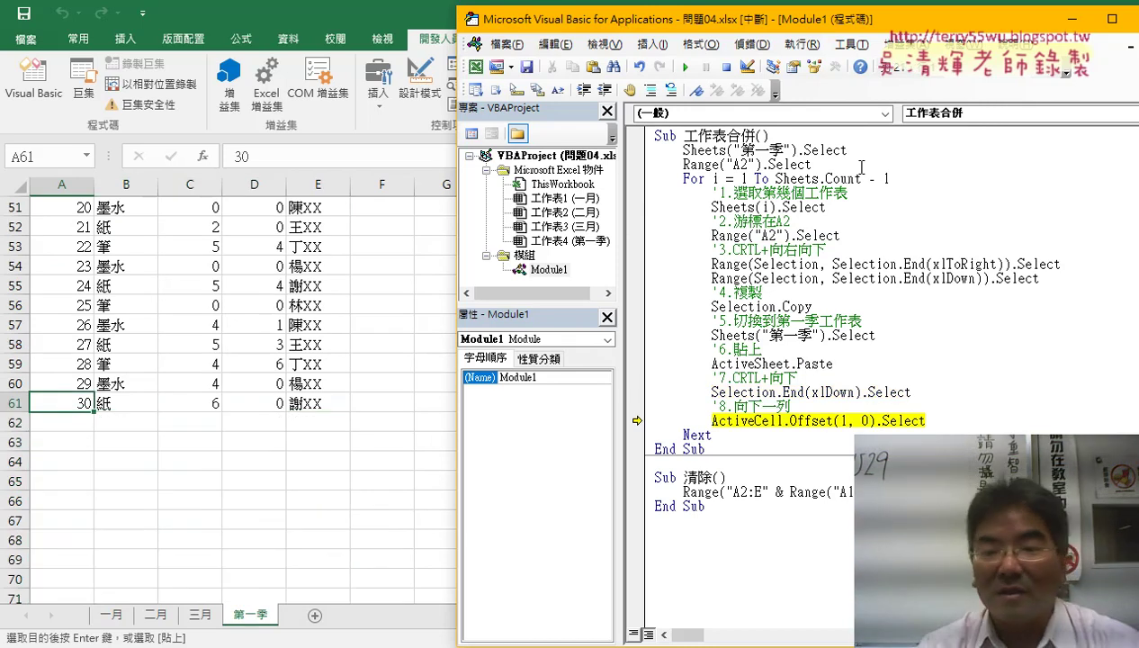
key("F8")
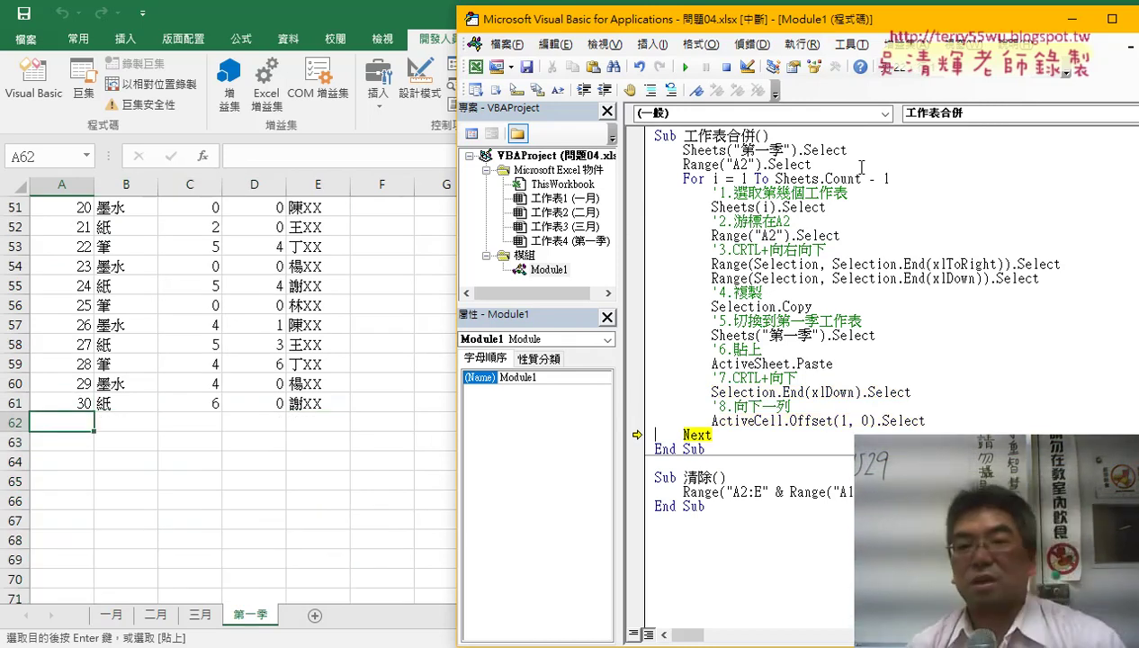
key("F8")
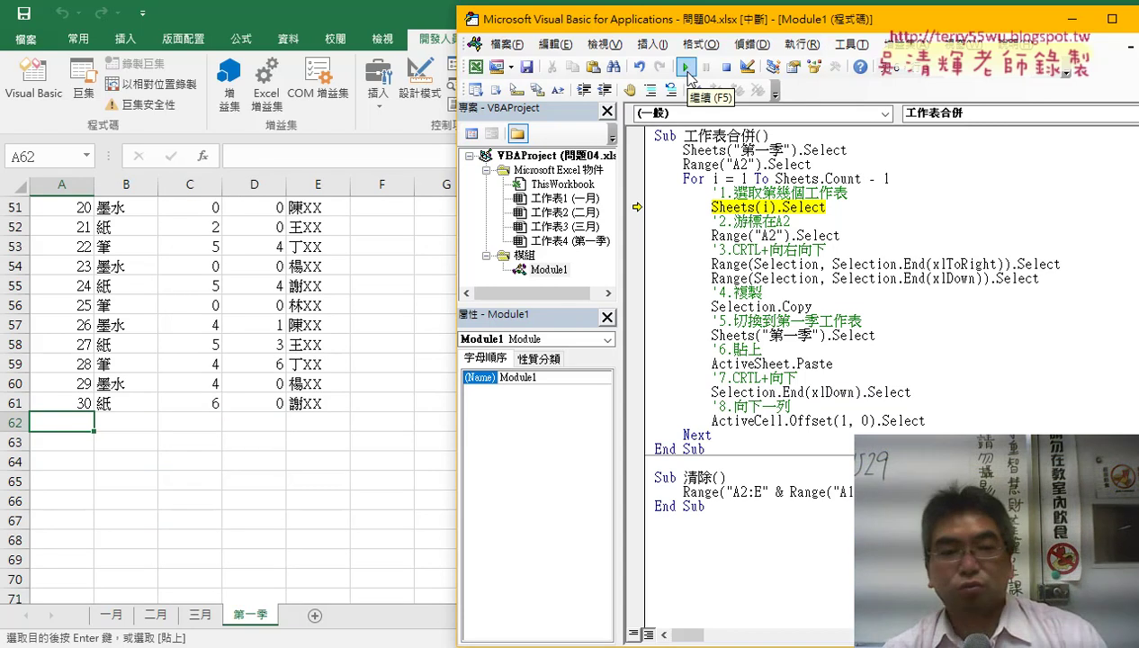
Let the macro finish merging 三月 into rows 62–91, then check the top of 第一季 at A1.
left_click(686, 69)
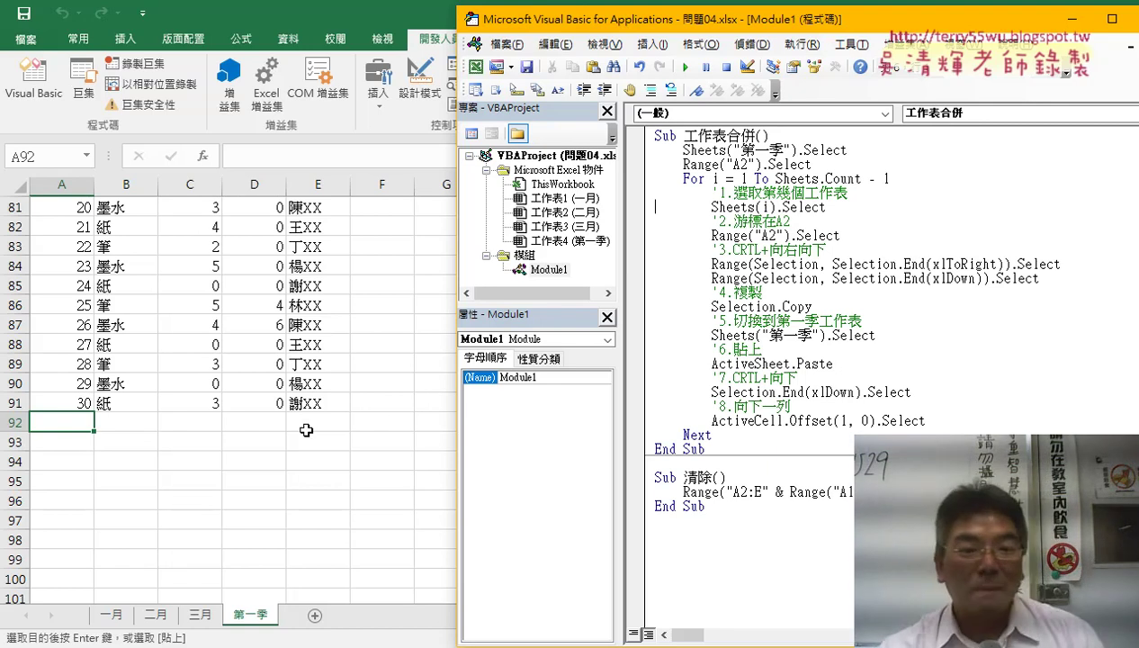
left_click(59, 423)
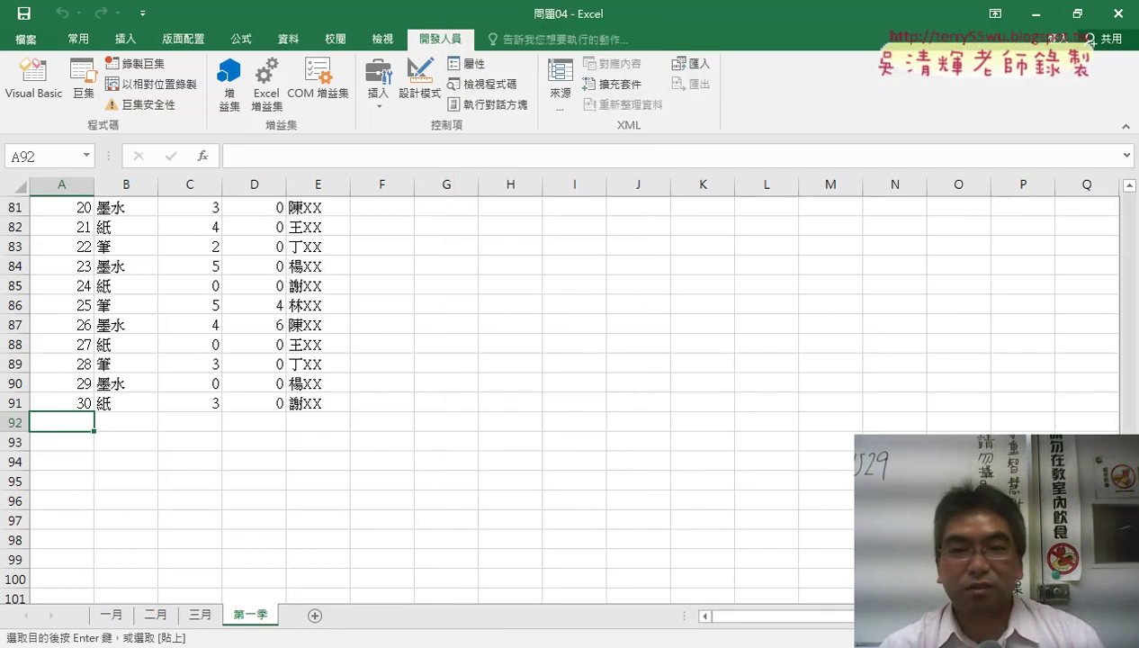
scroll(404, 196, "up", 20)
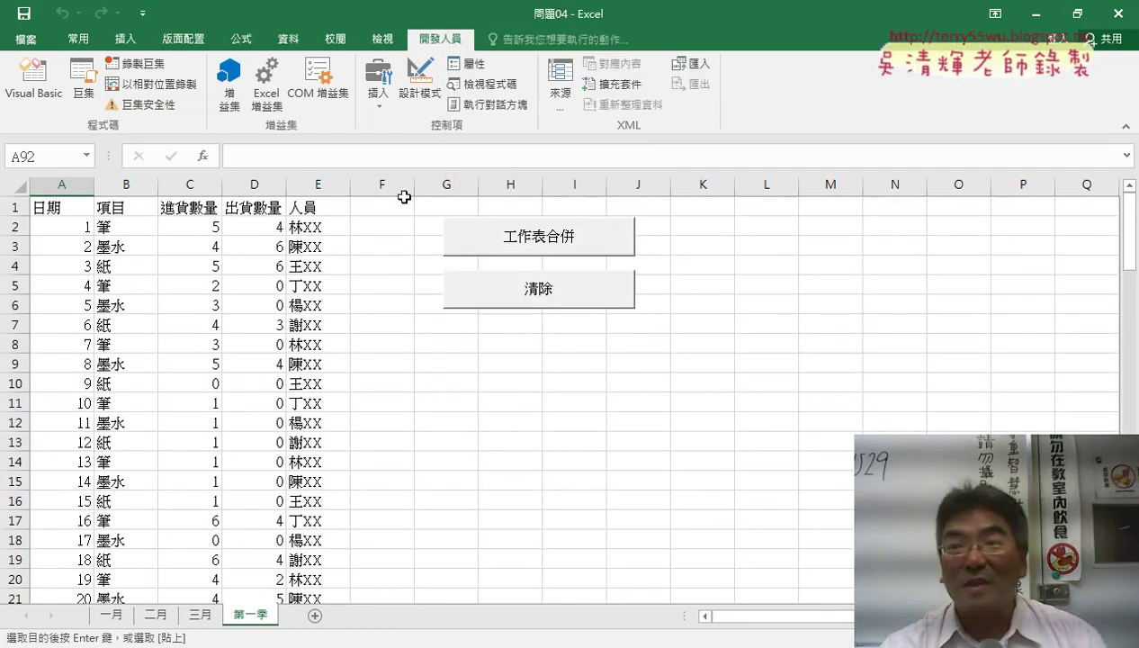
left_click(65, 209)
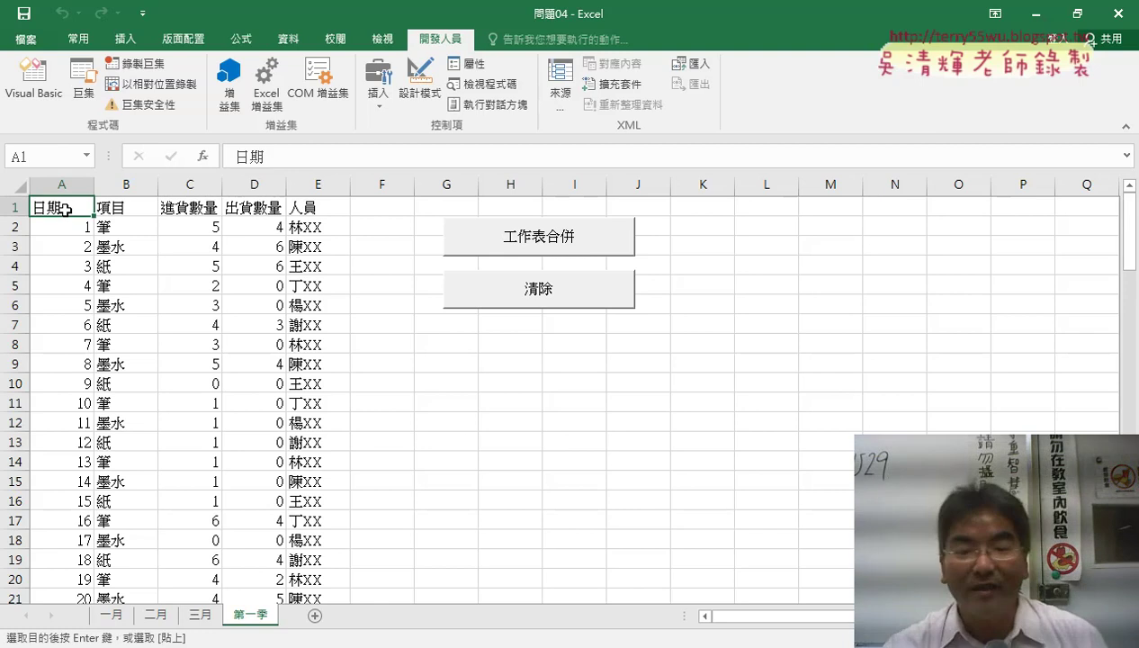
Add Range("A1").Select after Next by copying the Range("A2").Select line and changing A2 to A1.
left_click(454, 566)
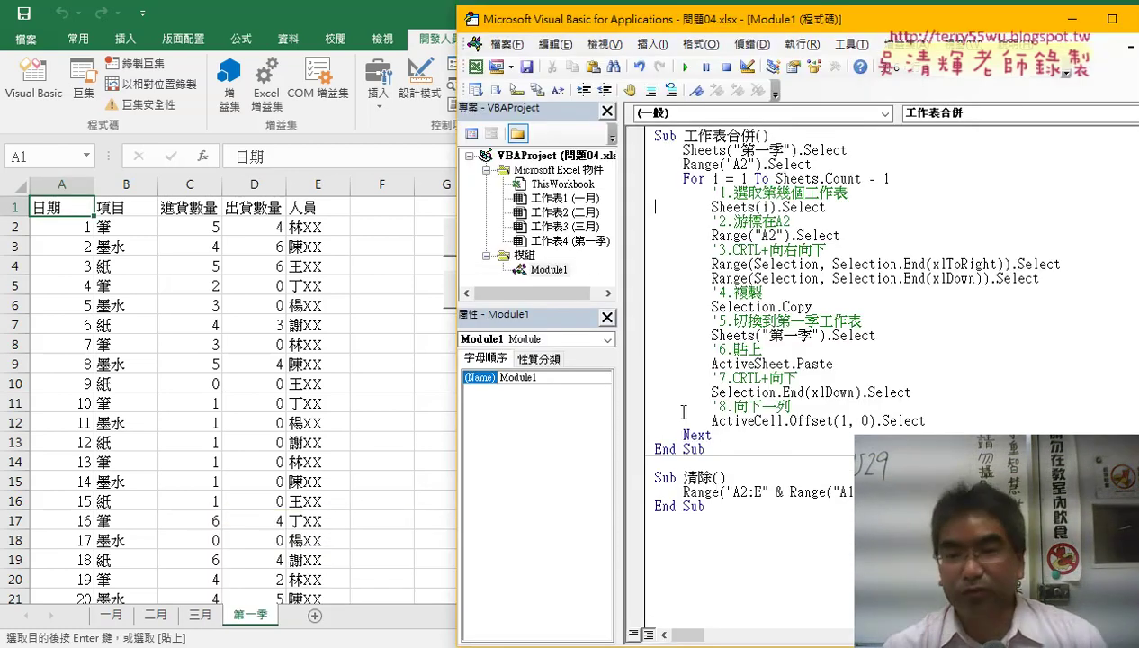
key("Return")
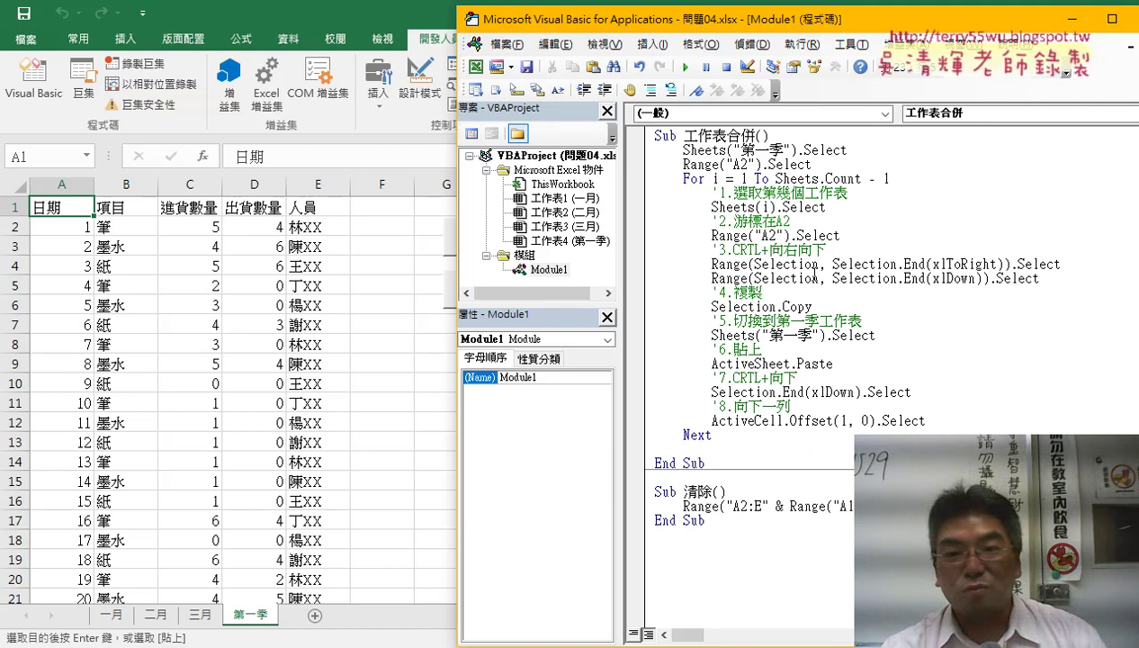
mouse_move(812, 164)
left_mouse_down()
mouse_move(683, 165)
mouse_move(695, 460)
mouse_move(748, 449)
left_mouse_up()
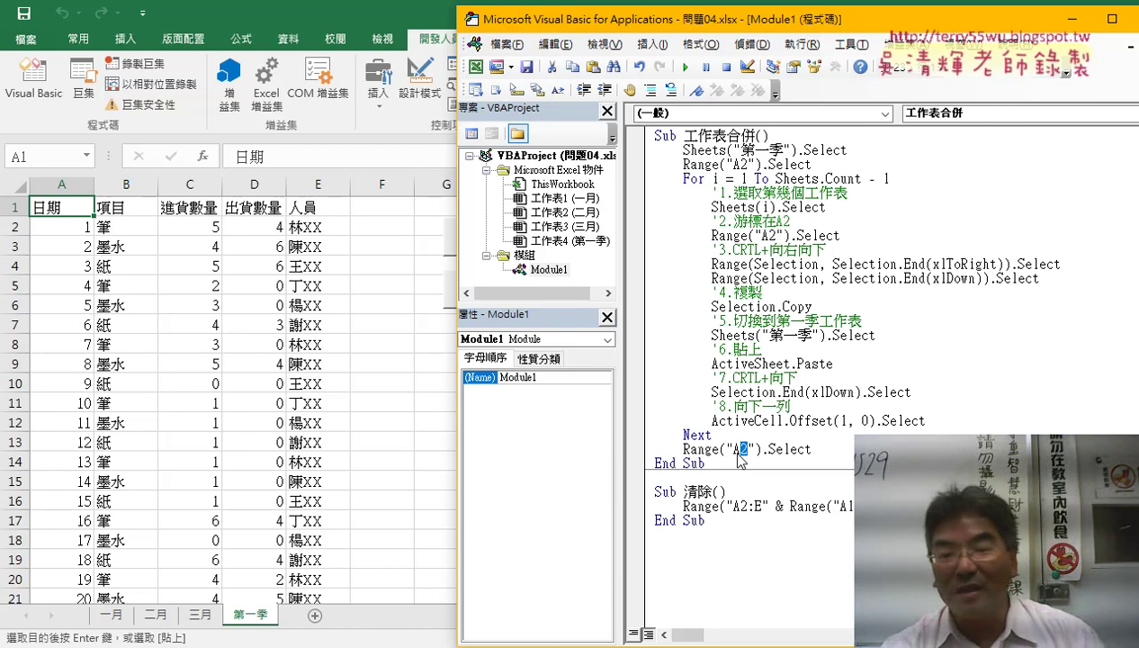
type("1")
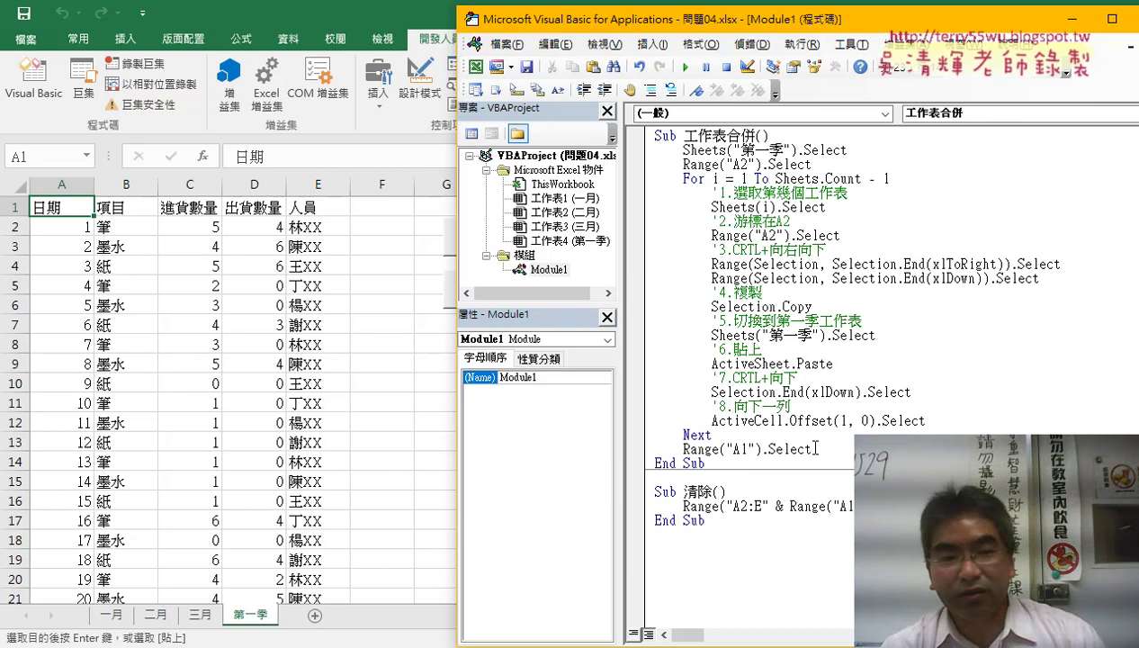
left_click_drag(815, 448, 676, 453)
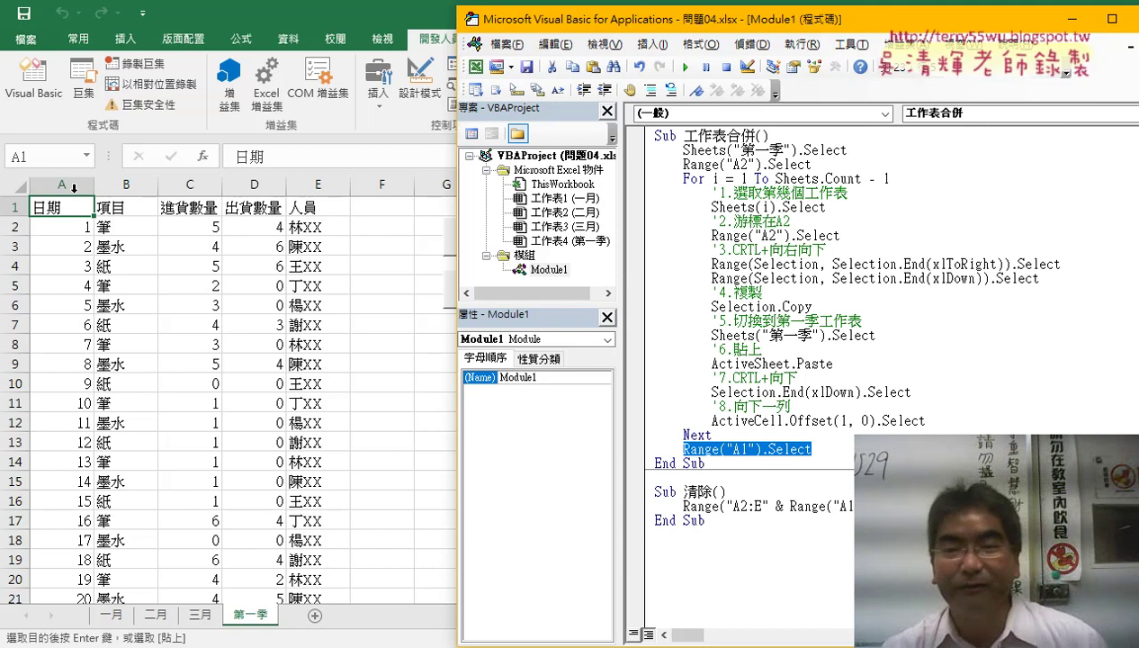
left_click(756, 492)
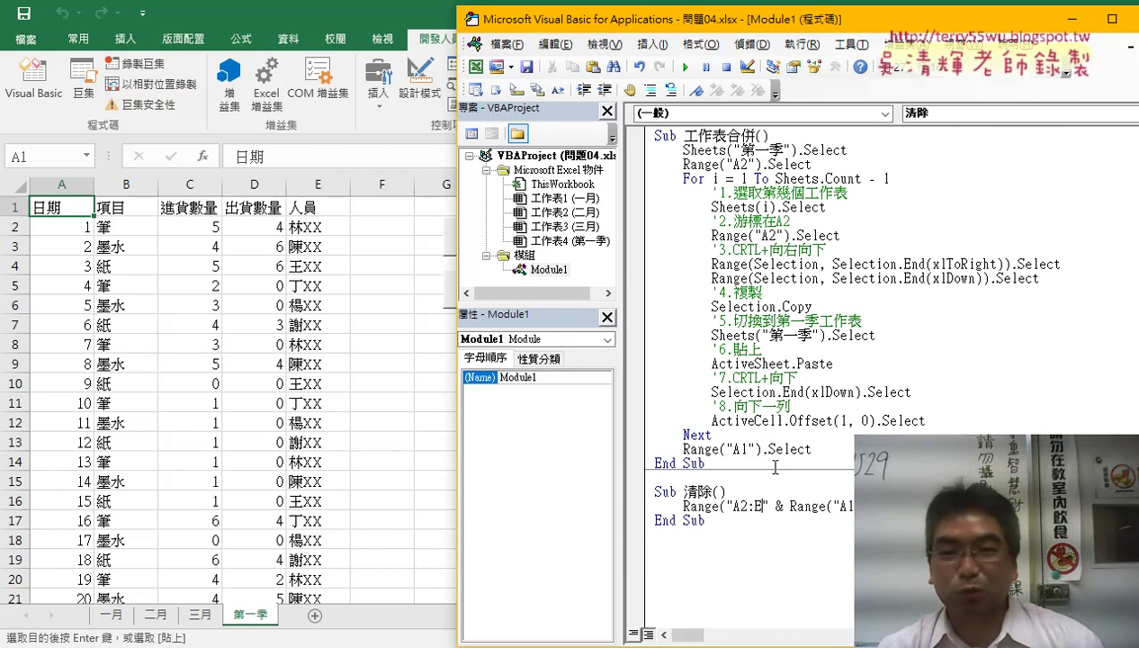
Run 清除 to empty 第一季, then rerun 工作表合併 to merge the three months again.
left_click(685, 68)
left_click(813, 306)
left_click(686, 67)
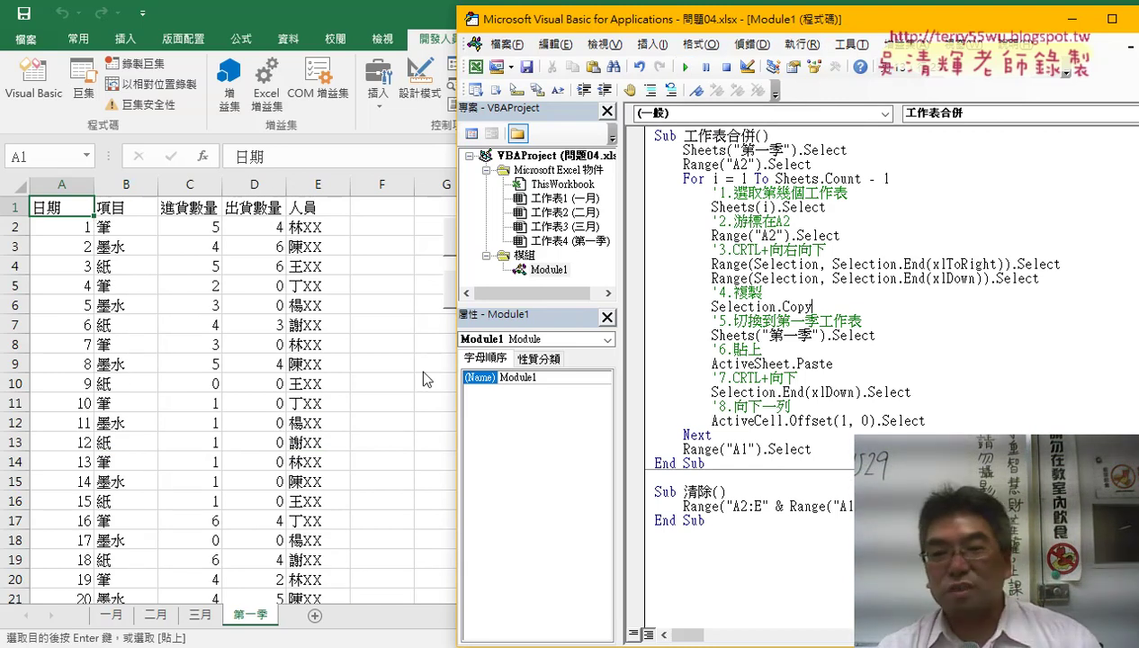
left_click_drag(915, 392, 646, 203)
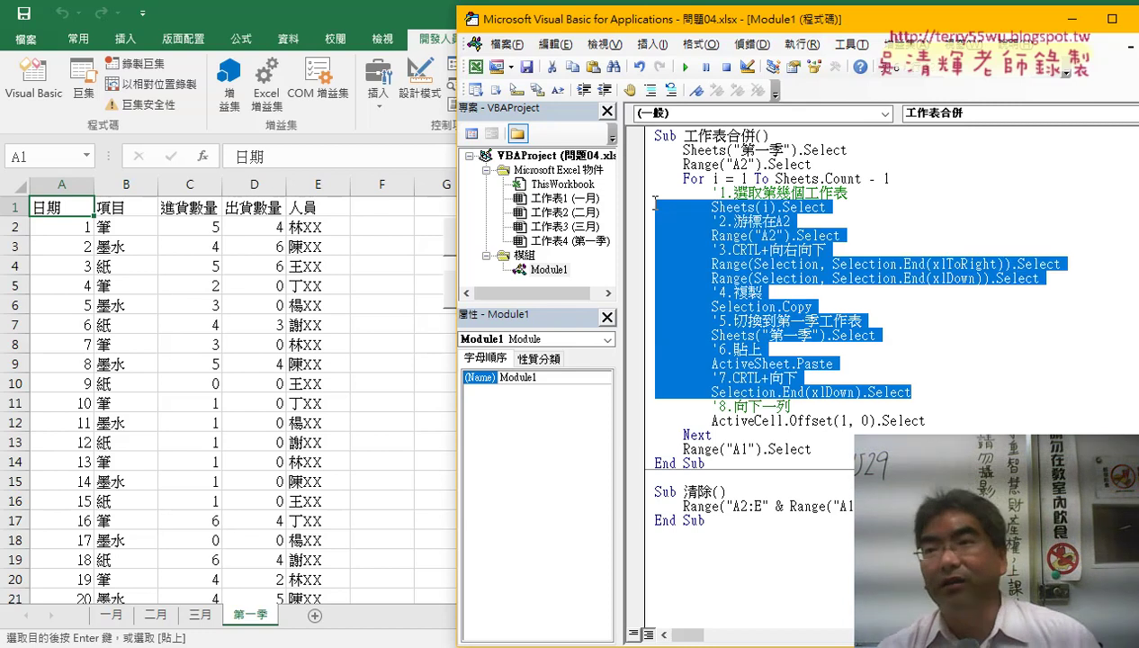